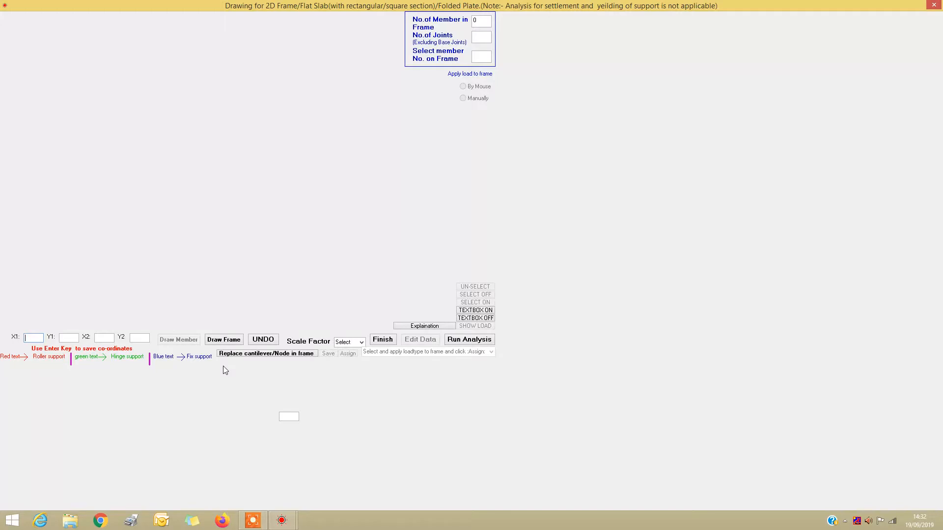
- Start drawing a frame with 4 bays and 1 storey, and enter the typical storey height
click(233, 341)
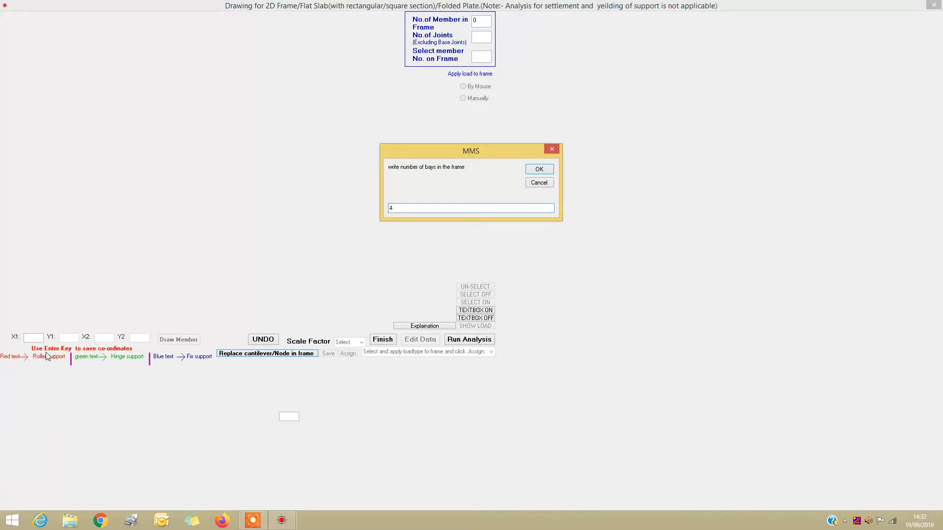
click(550, 172)
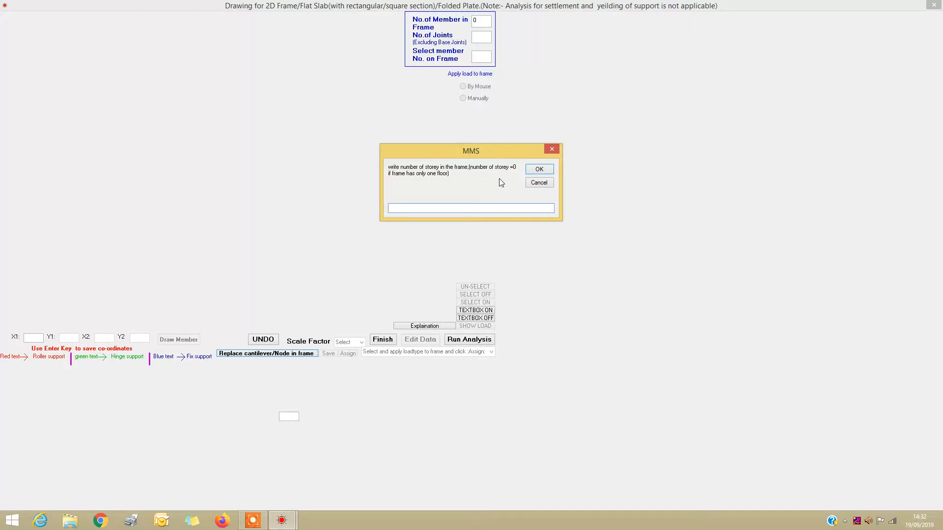
text(1)
key(Return)
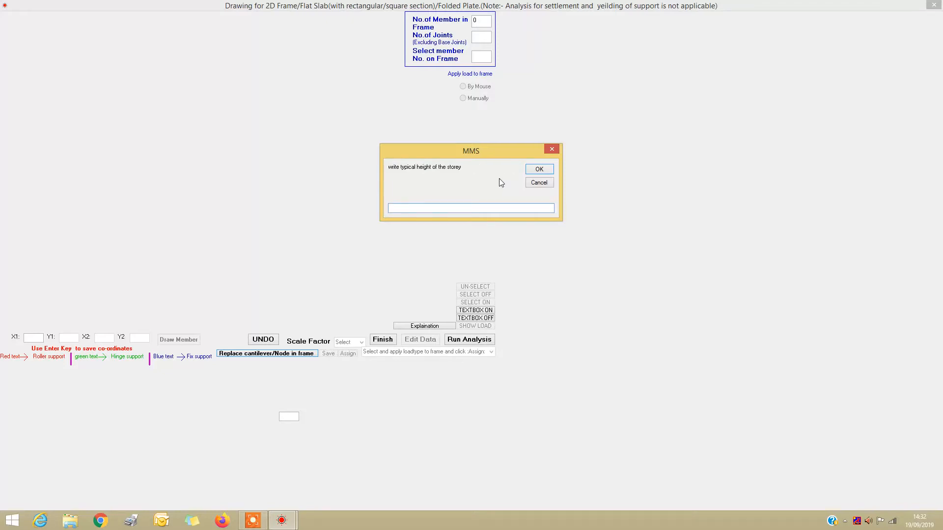
click(543, 168)
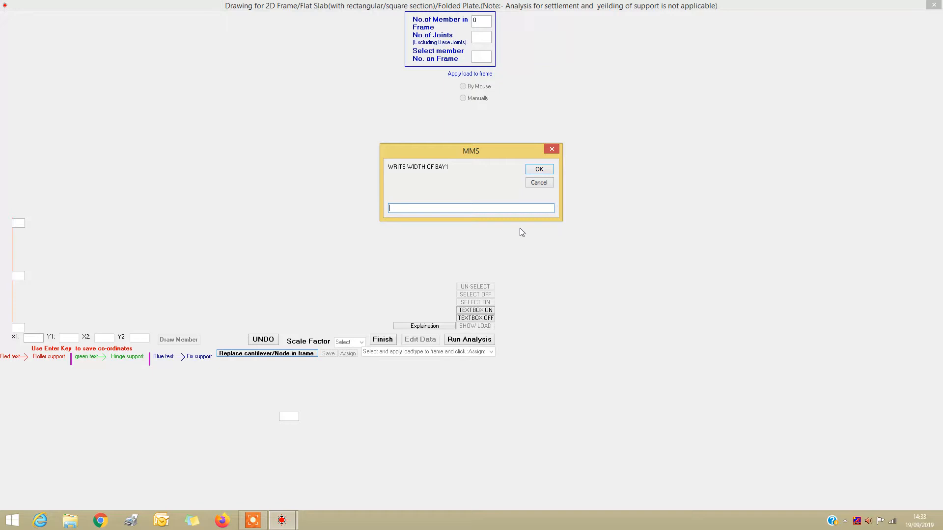
- Set the width of each of bays 1 to 4 to 4
text(4)
key(Return)
text(4)
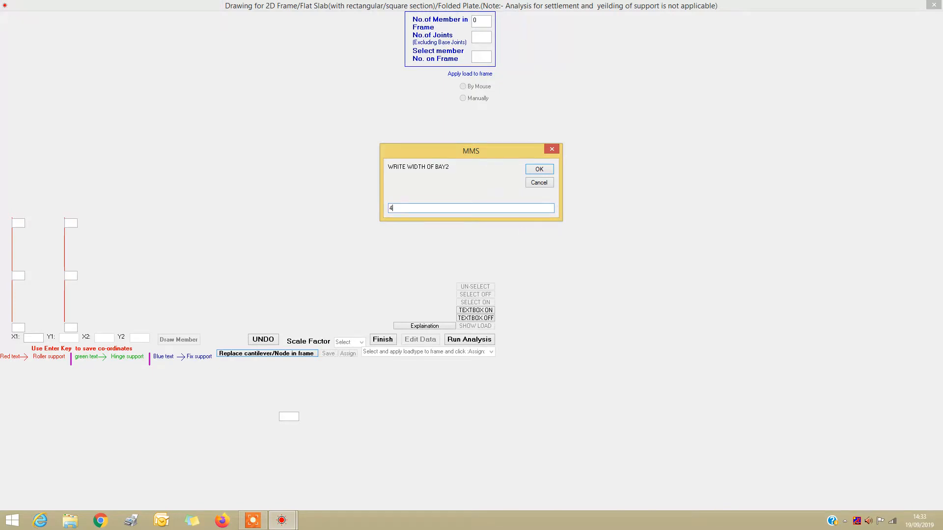
key(Return)
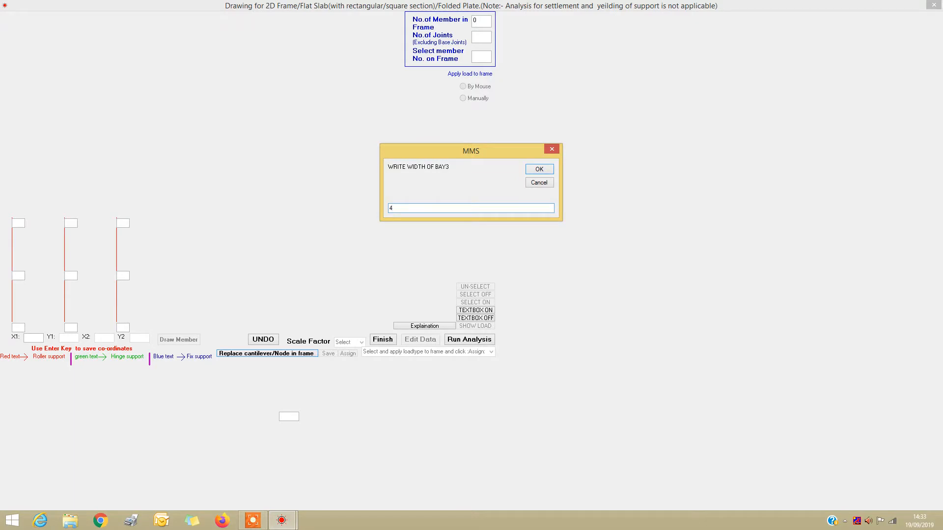
text(4)
key(Return)
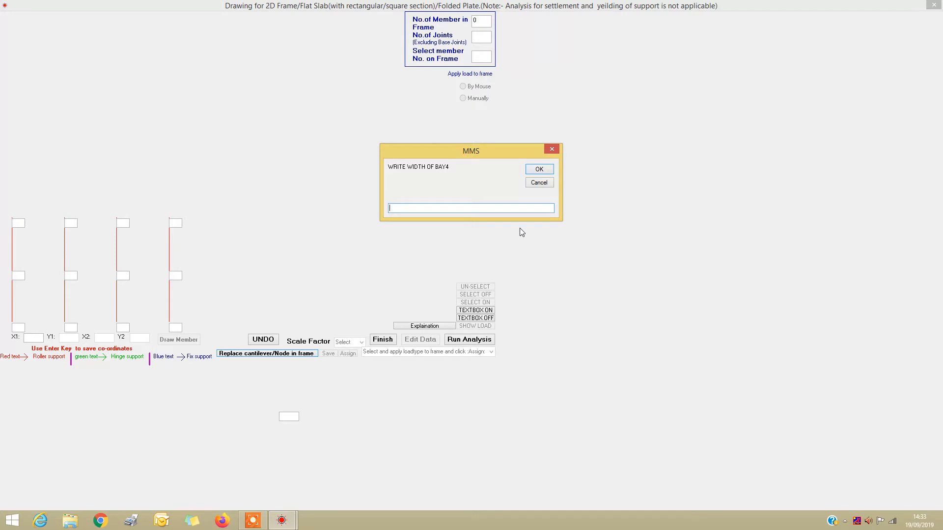
text(4)
key(Return)
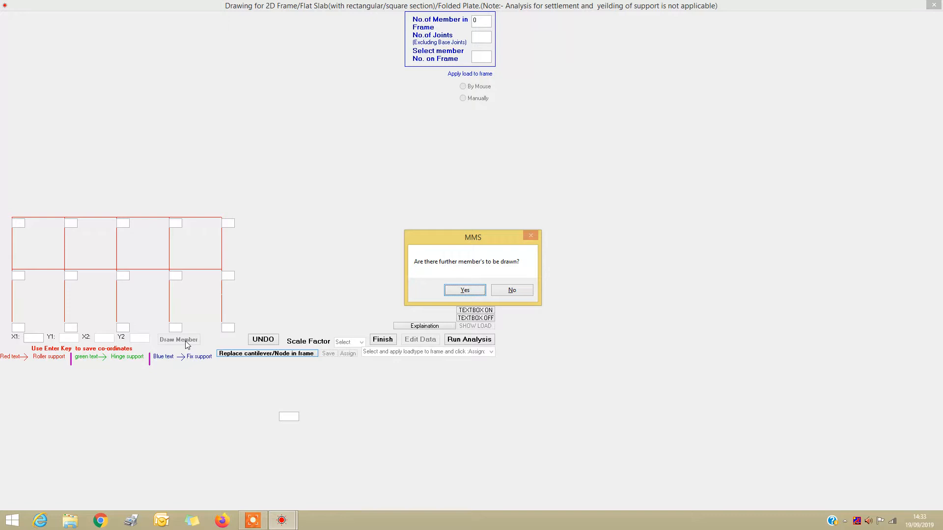
- End member drawing without adding further members, view the joint-numbering examples, and keep the drawing open for editing
click(515, 293)
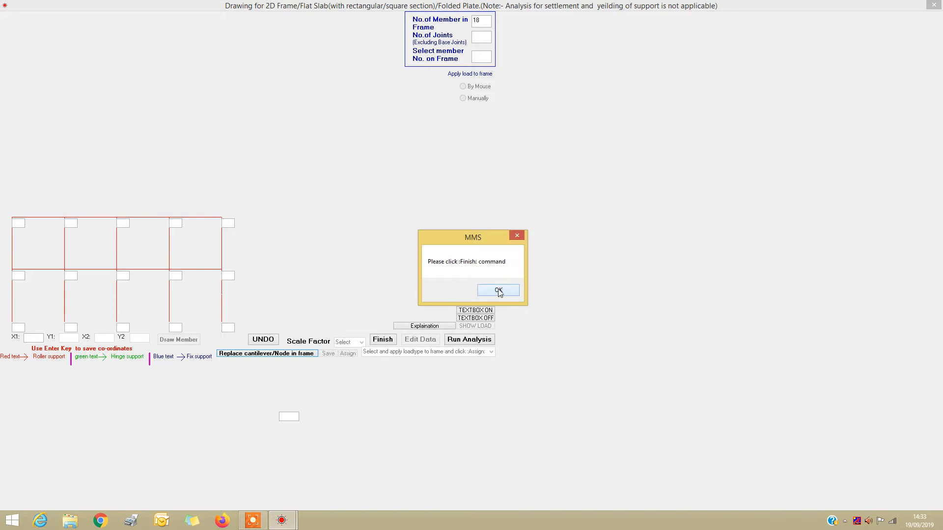
click(497, 292)
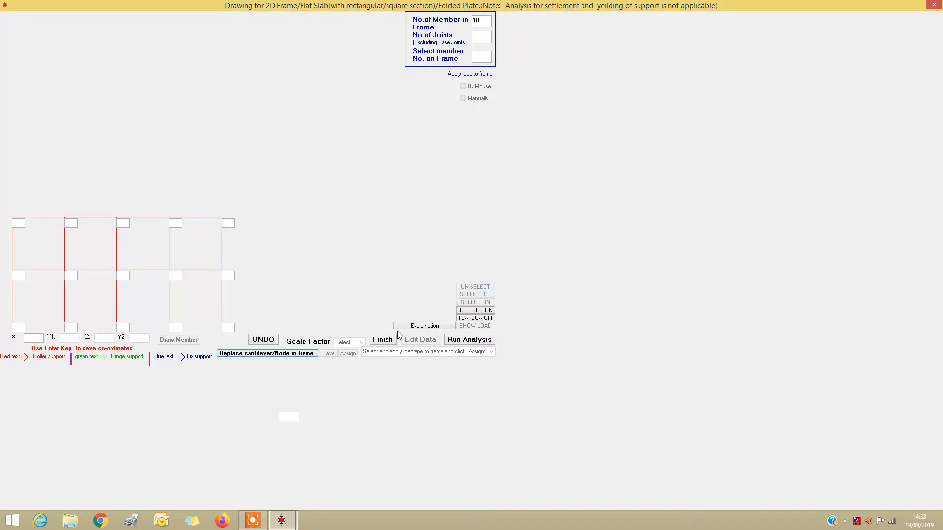
click(385, 342)
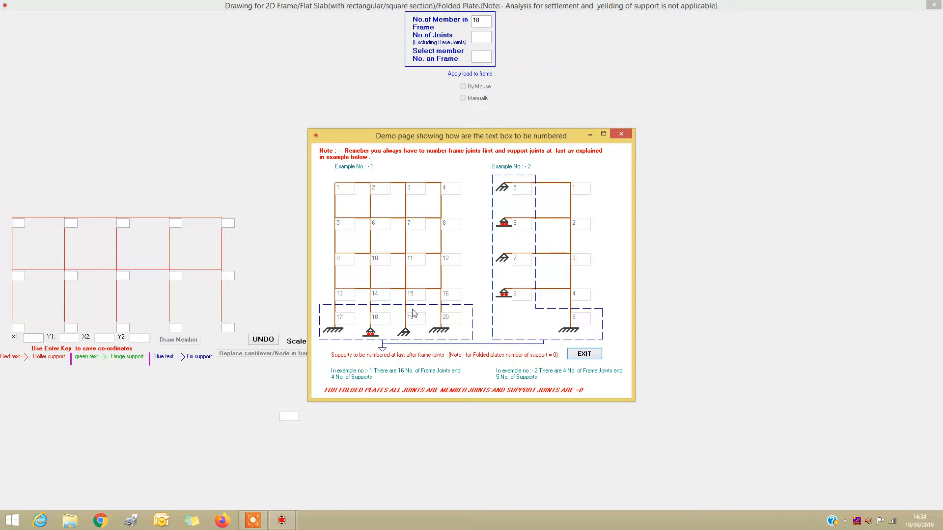
click(584, 355)
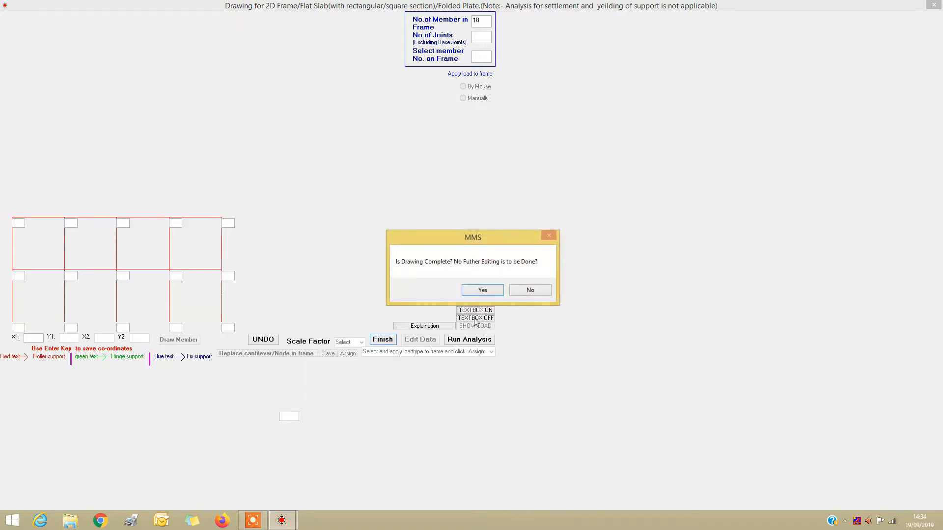
click(536, 290)
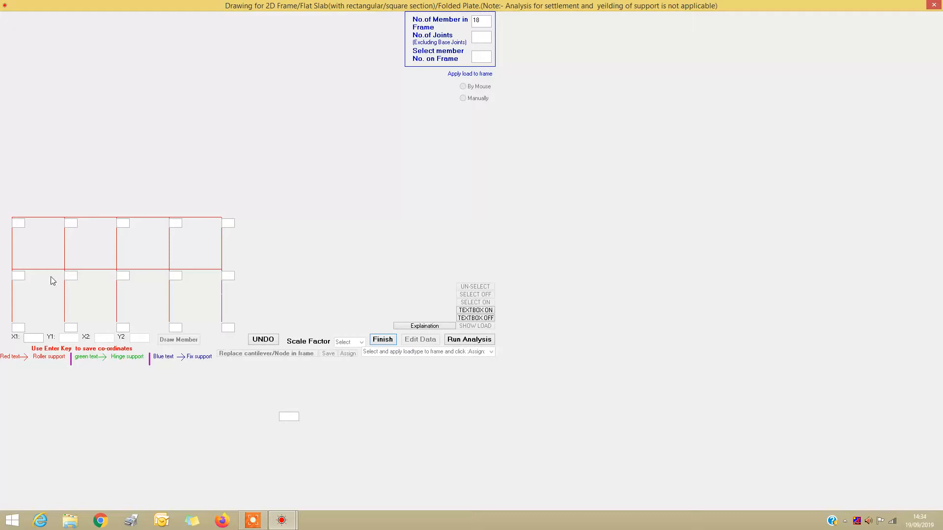
- Number the frame's top-row joints 1 to 5 from left to right
click(20, 223)
text(1)
click(73, 224)
text(2)
click(126, 224)
text(3)
click(178, 225)
text(4)
- Number the middle-row joints 6 to 10 from left to right and the leftmost base joint 11
click(20, 275)
text(6)
click(75, 277)
text(7)
click(173, 277)
text(9)
click(226, 276)
text(1011)
- Number the remaining base joints 12 to 15 from left to right
click(71, 328)
text(12)
click(123, 328)
text(13)
click(175, 328)
text(14)
click(228, 328)
text(15)
- Finish the frame drawing, confirming that it is complete and that all joints are numbered
click(386, 340)
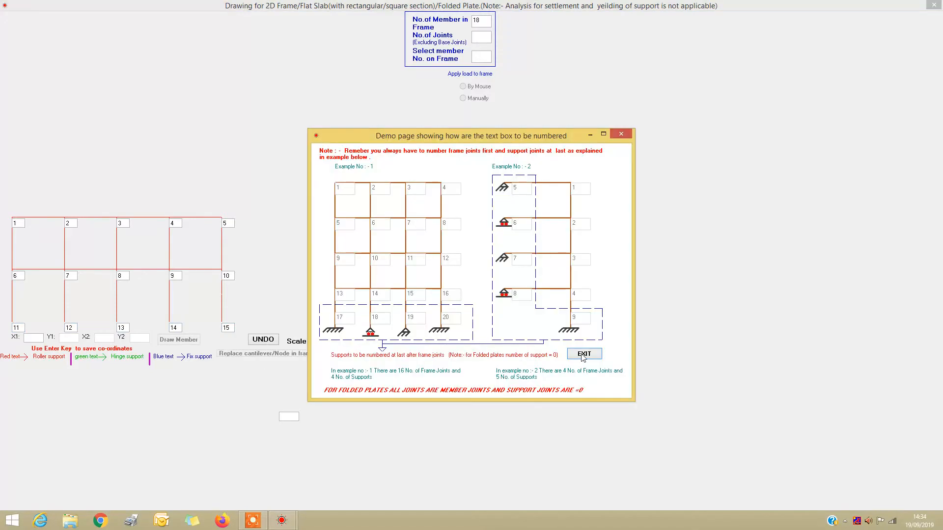
click(583, 354)
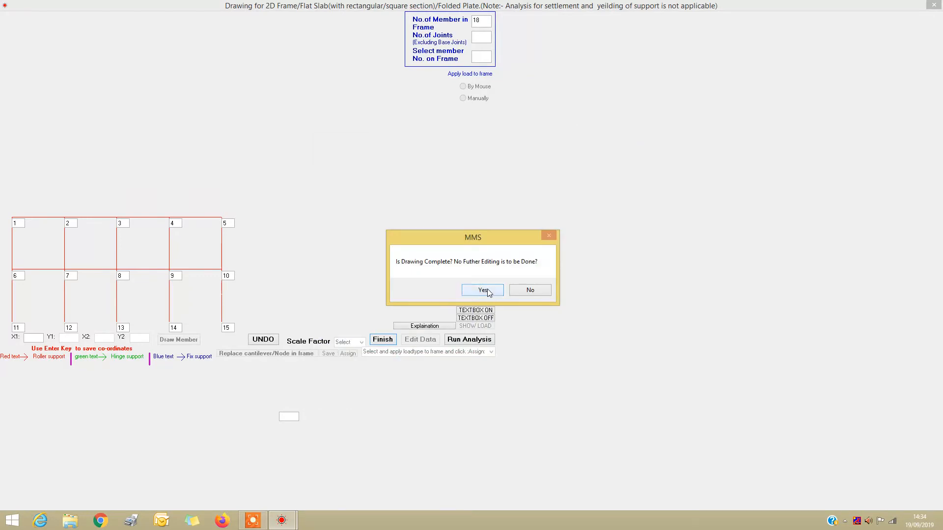
click(489, 292)
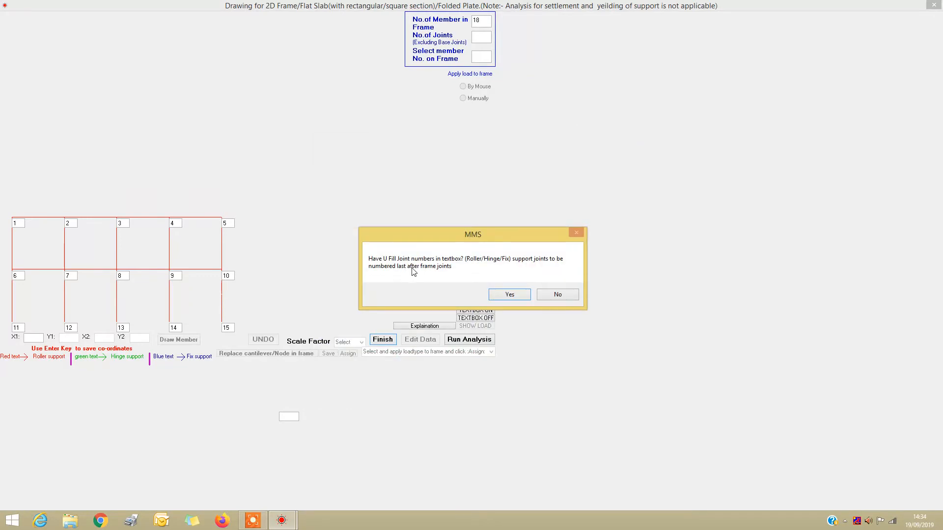
click(518, 293)
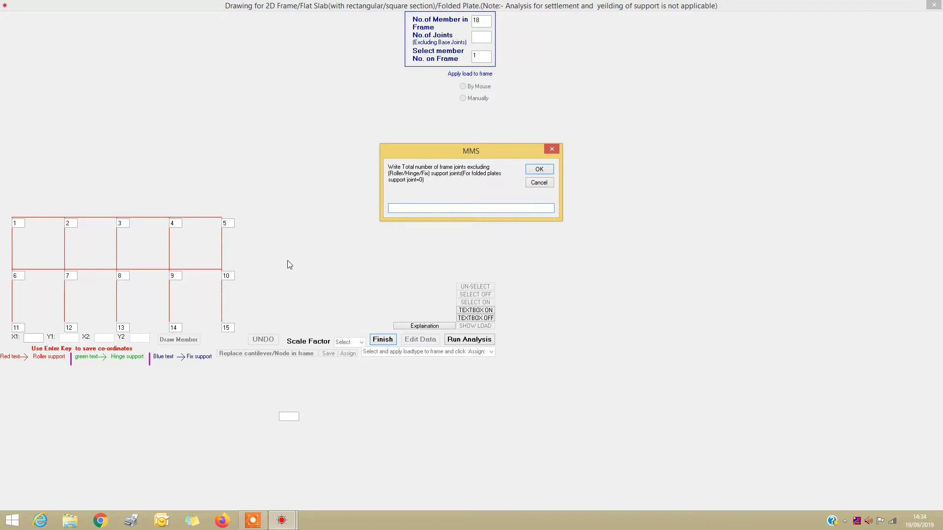
- Set the total number of frame joints to 10 and the number of supports to 5
text(10)
key(Return)
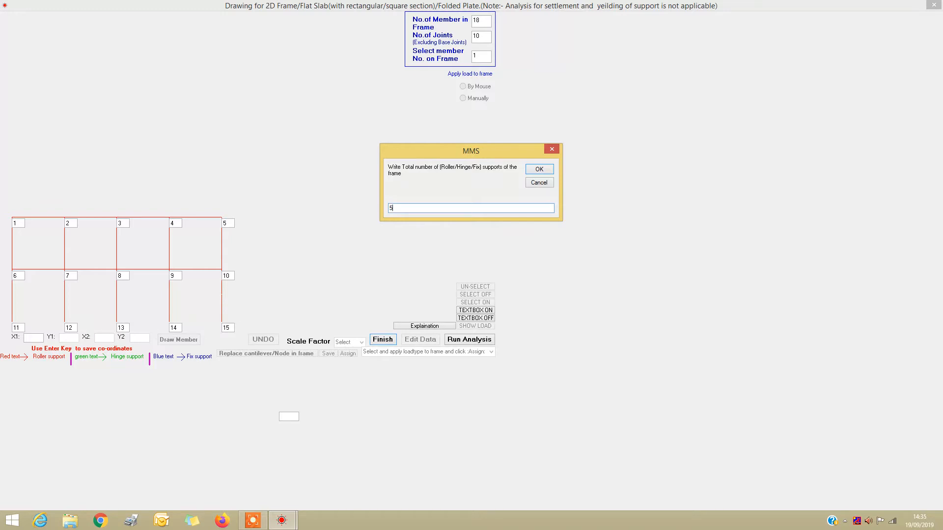
key(Return)
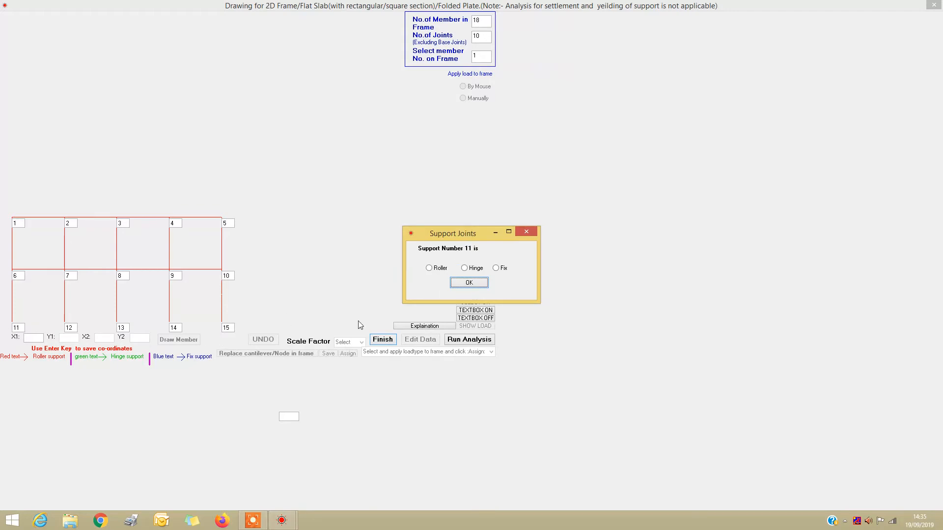
- Define support joints 11 to 15 as Fix supports
click(497, 268)
click(487, 283)
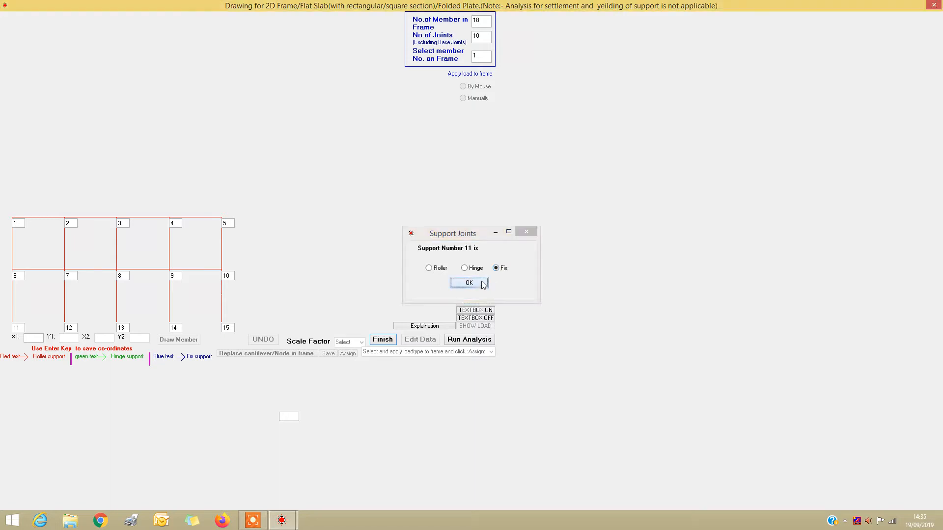
click(496, 268)
click(473, 283)
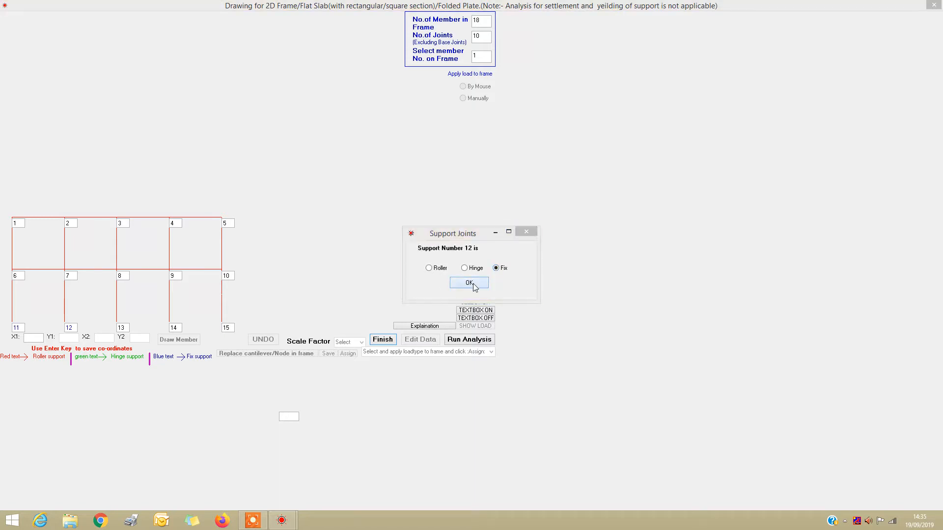
click(496, 269)
click(473, 283)
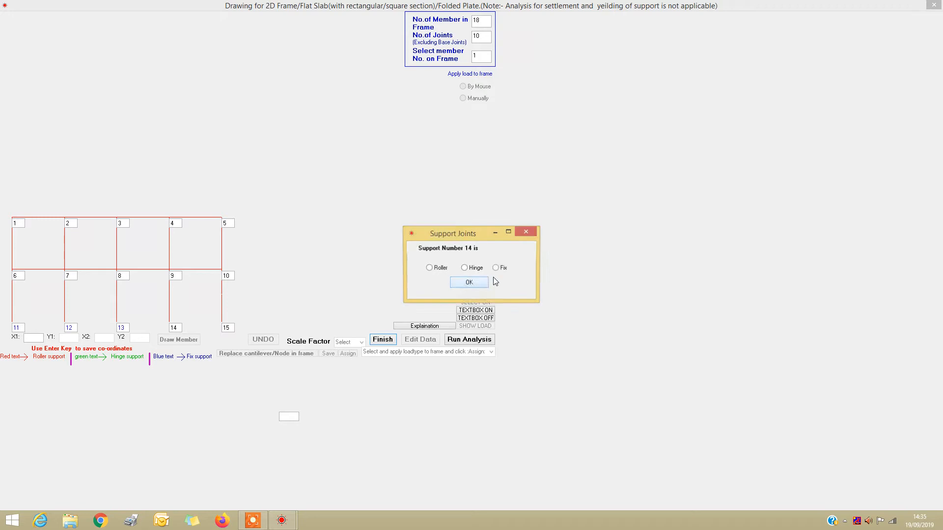
click(496, 268)
click(481, 284)
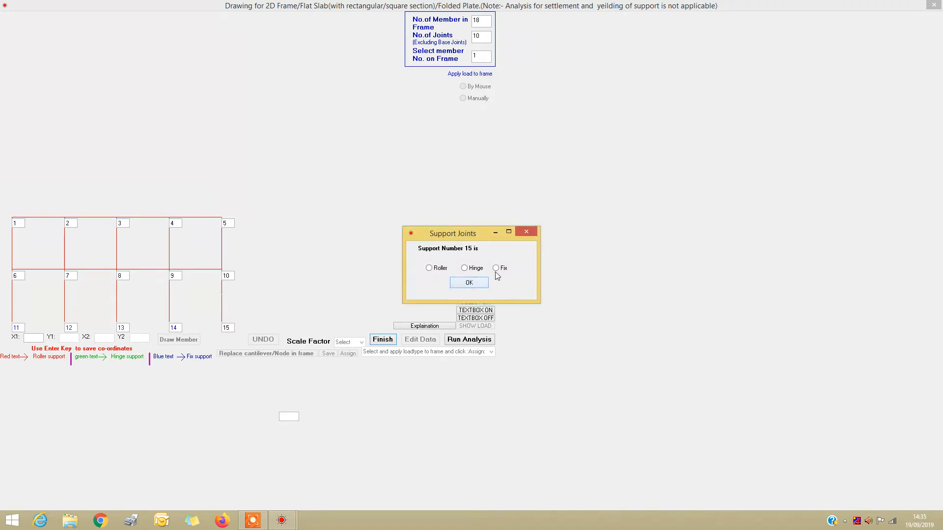
click(496, 268)
click(478, 281)
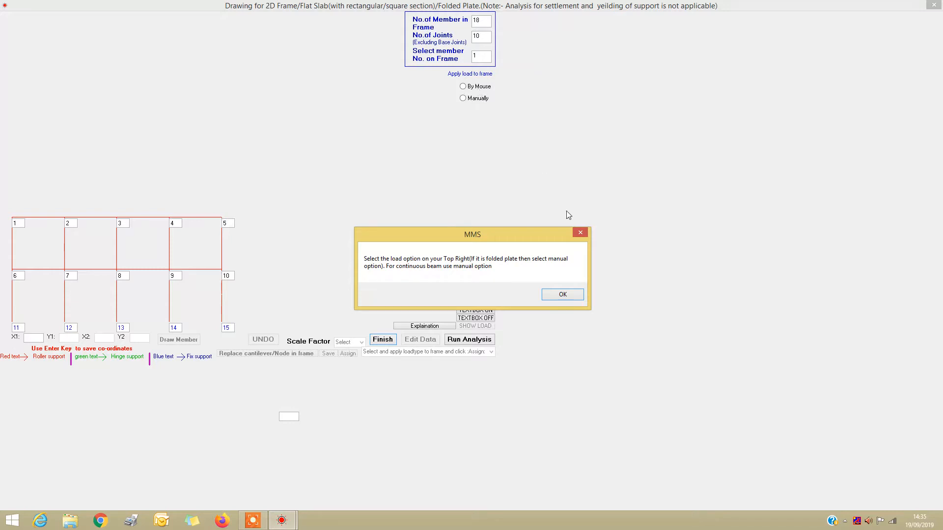
- Choose to apply loads by mouse, and assign a width of 0.25 m to all frame members
click(578, 233)
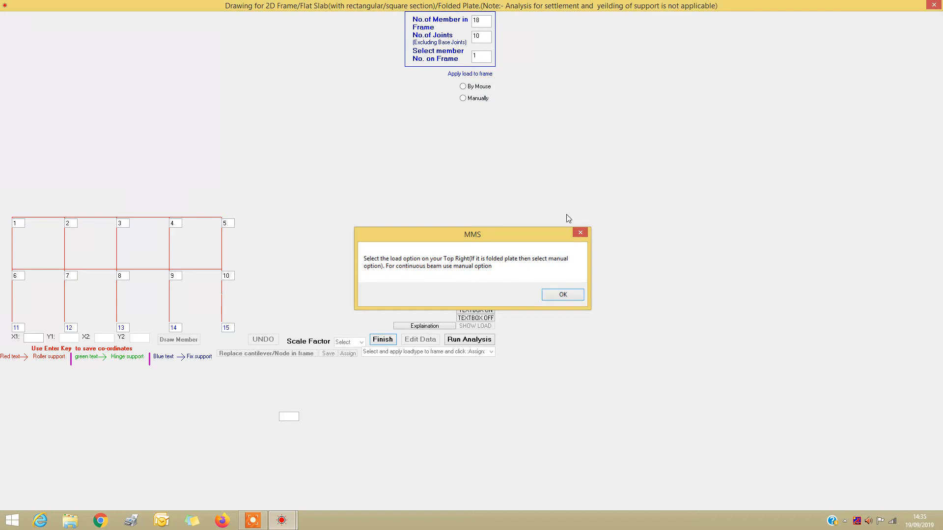
click(464, 87)
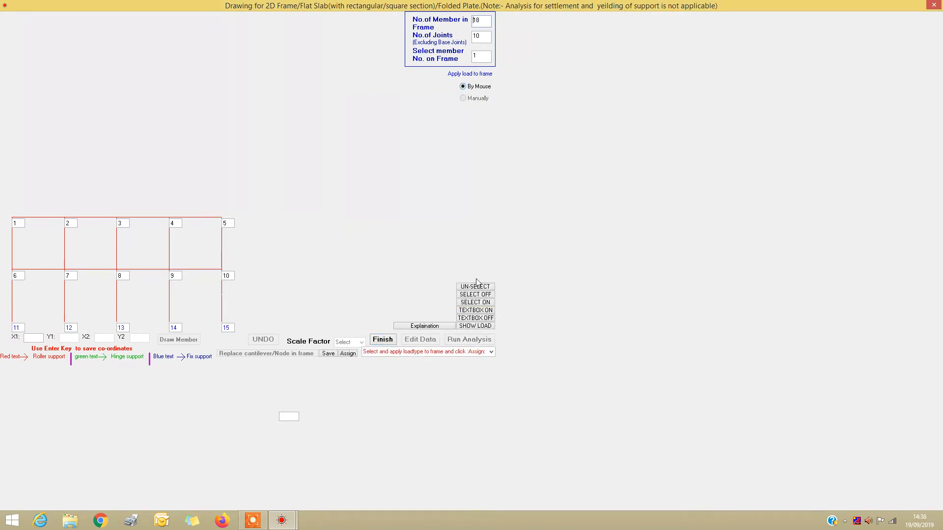
click(491, 352)
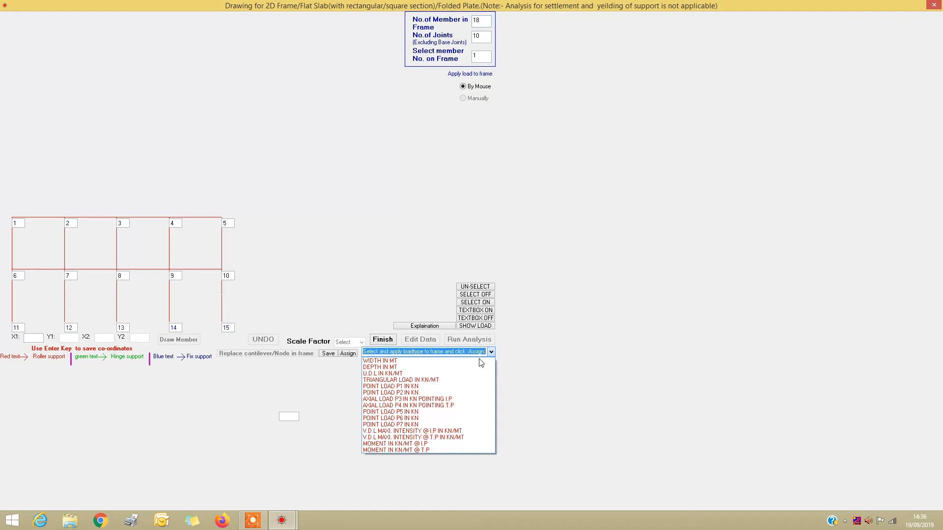
click(402, 361)
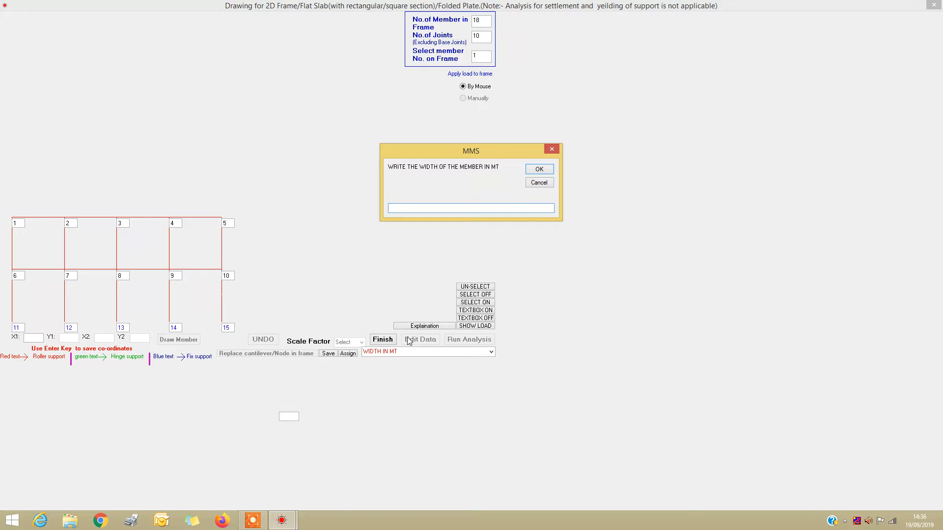
text(0.25)
key(Return)
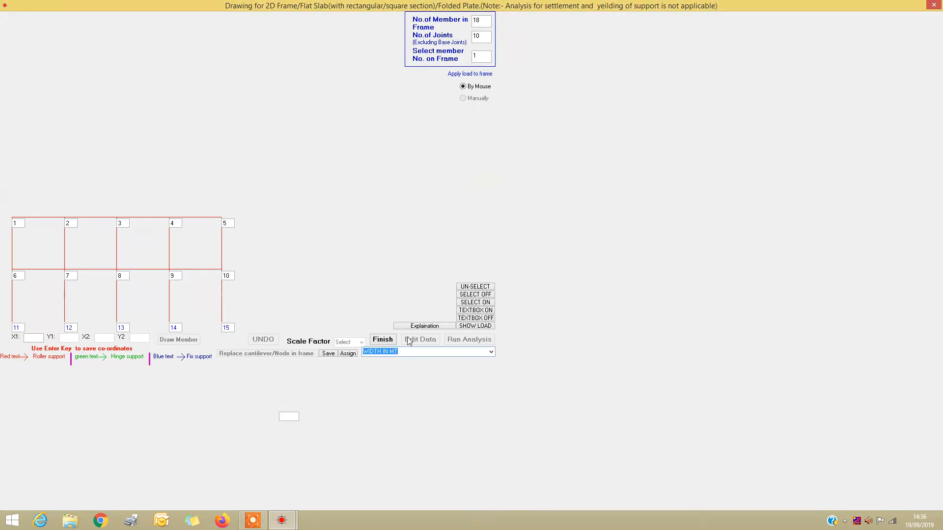
click(474, 304)
drag(5, 209, 237, 310)
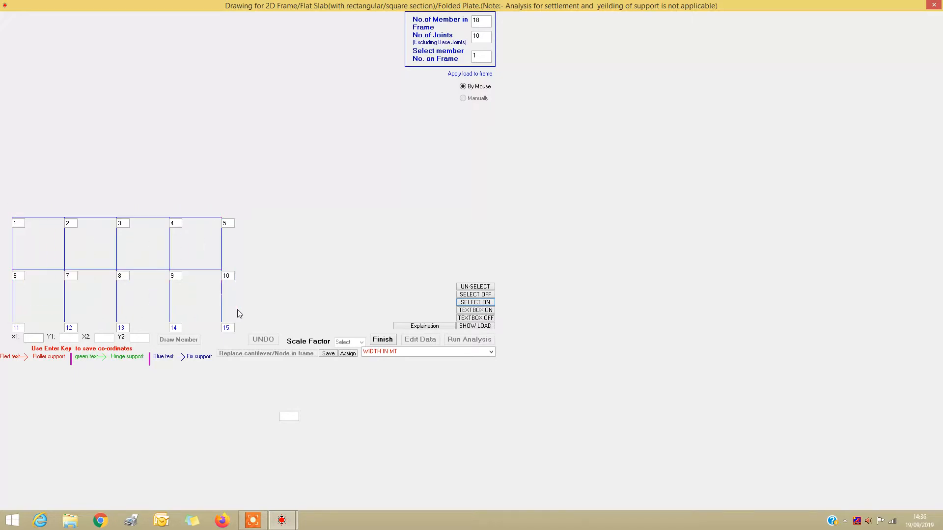
click(348, 354)
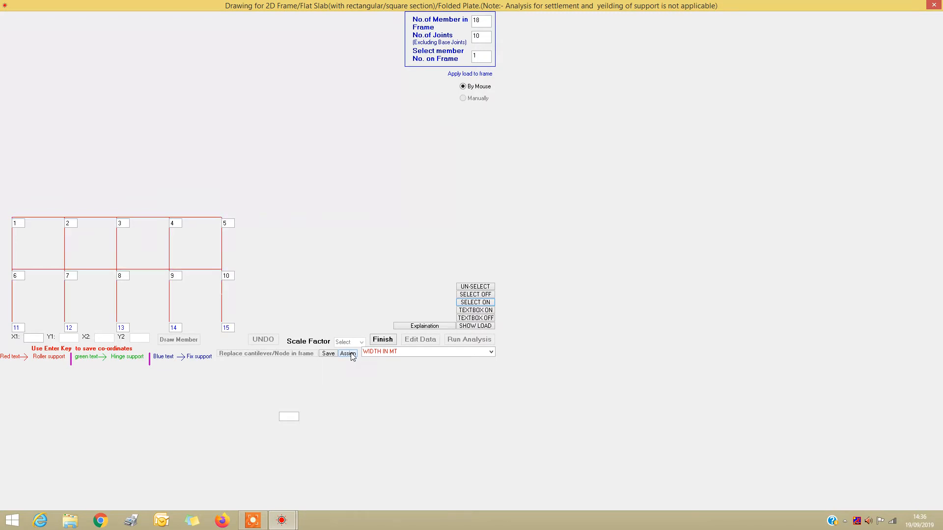
- Assign a depth of 0.45 m to all horizontal beams on both levels of the frame
click(489, 353)
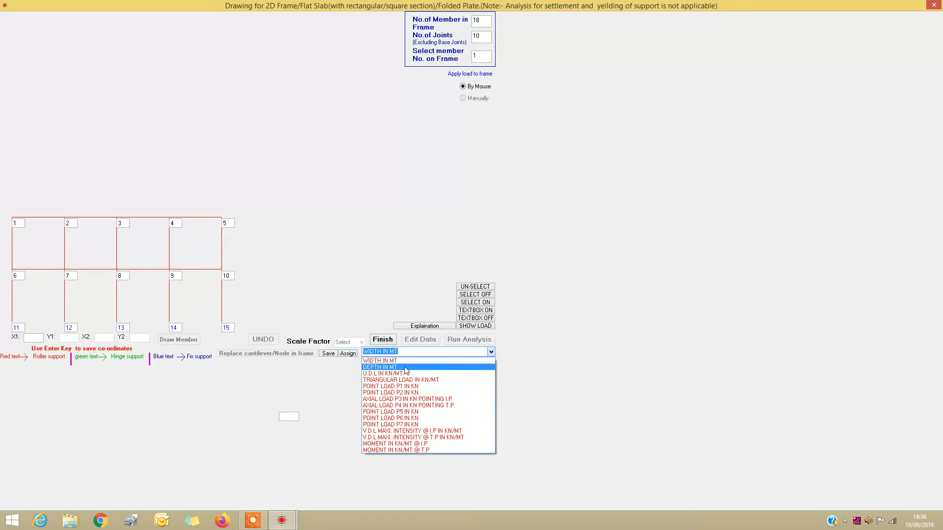
click(406, 368)
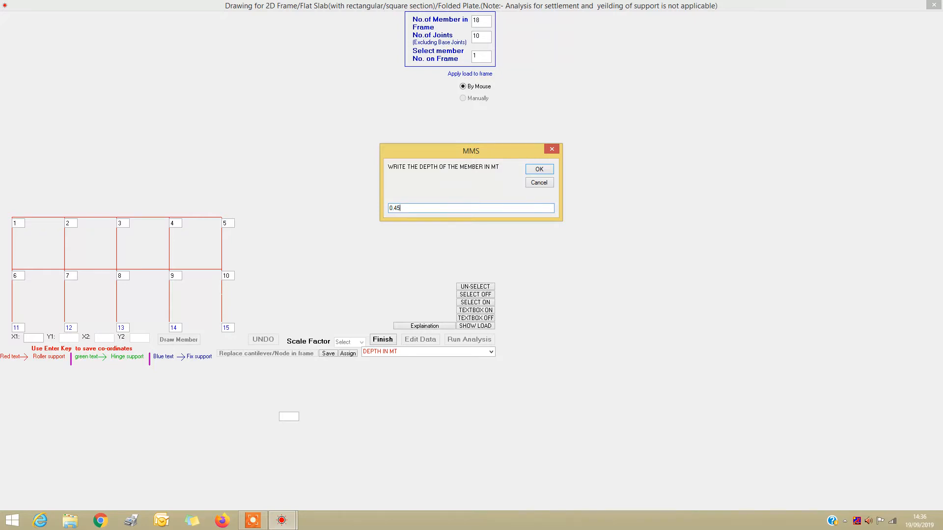
key(Return)
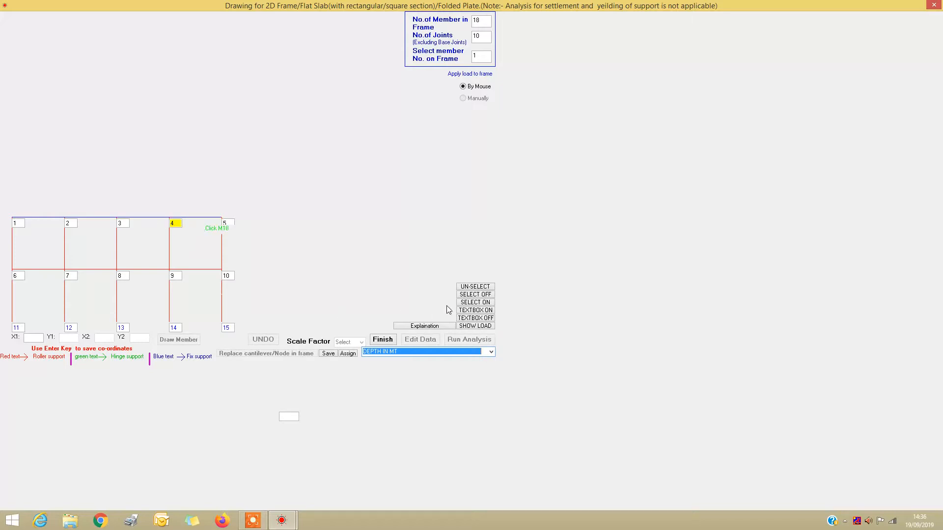
click(466, 304)
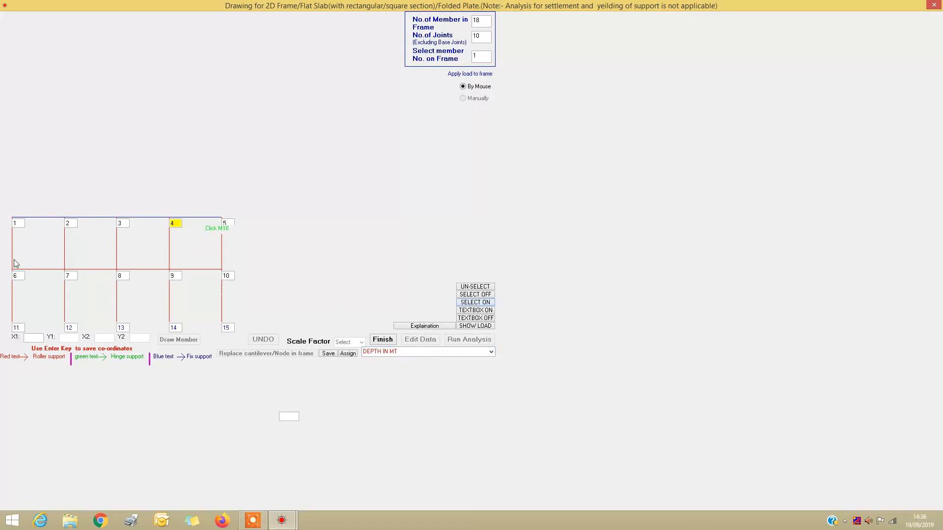
drag(9, 266, 234, 279)
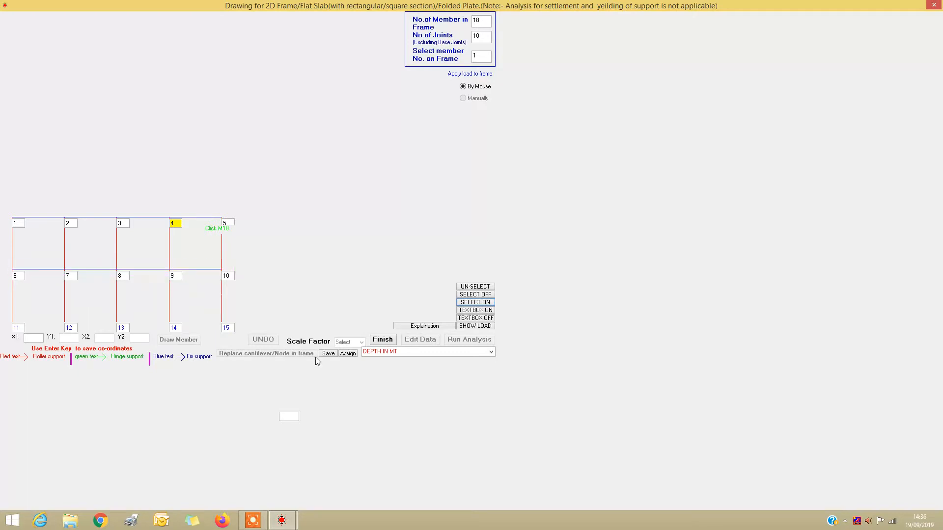
click(347, 354)
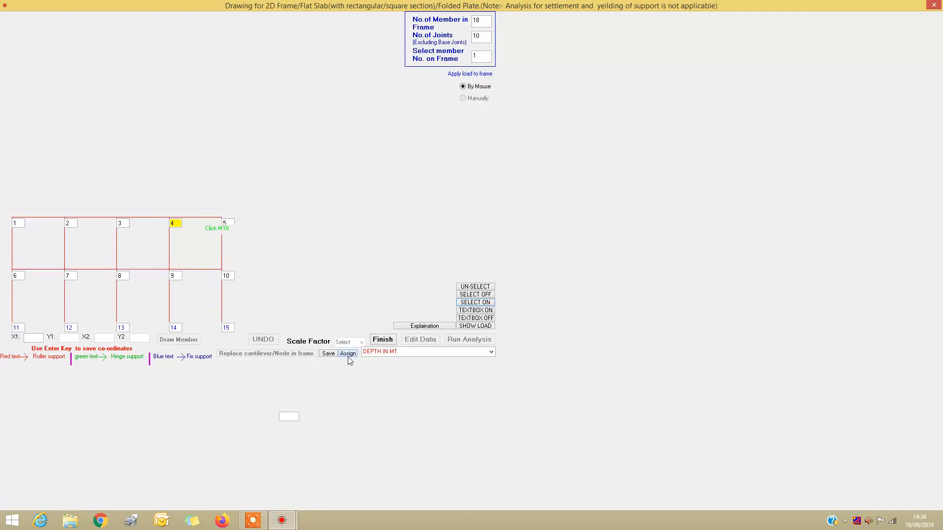
- Assign a depth of 0.6 m to all vertical columns in both storeys of the frame
click(490, 352)
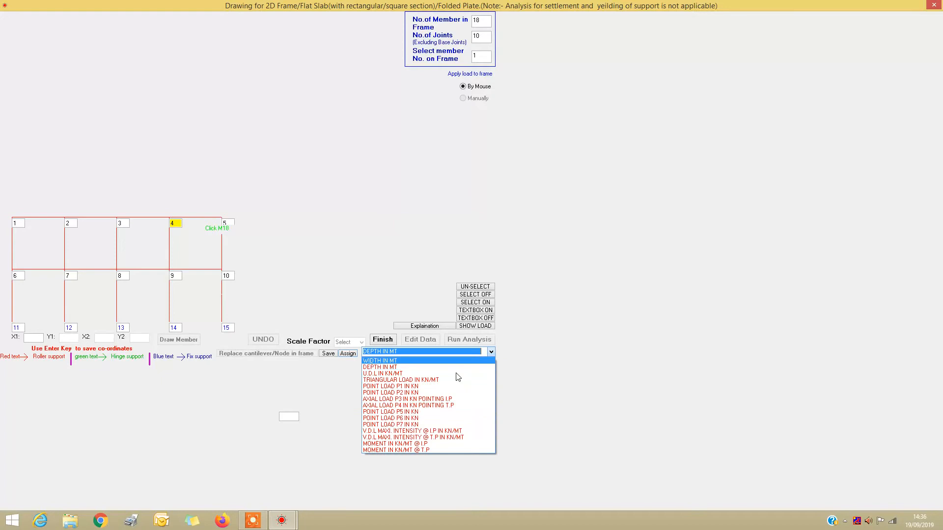
click(404, 366)
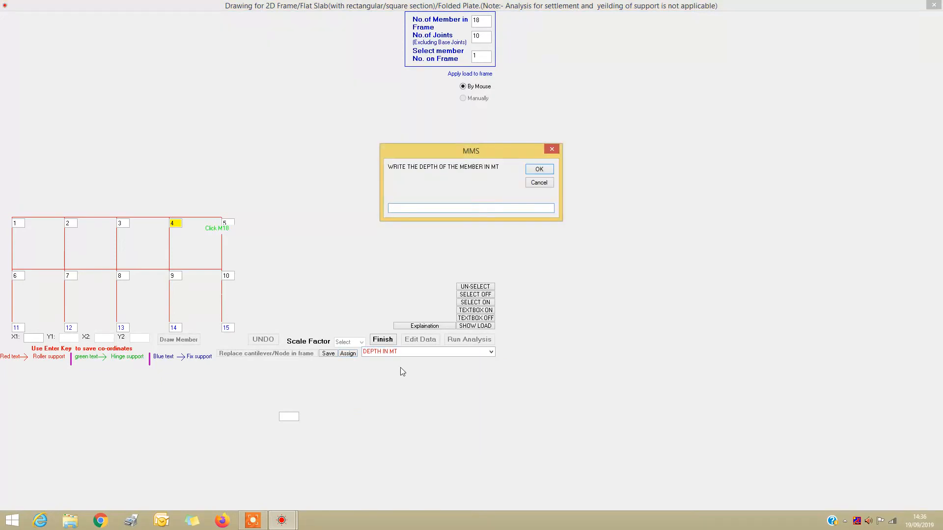
text(0.6)
key(Return)
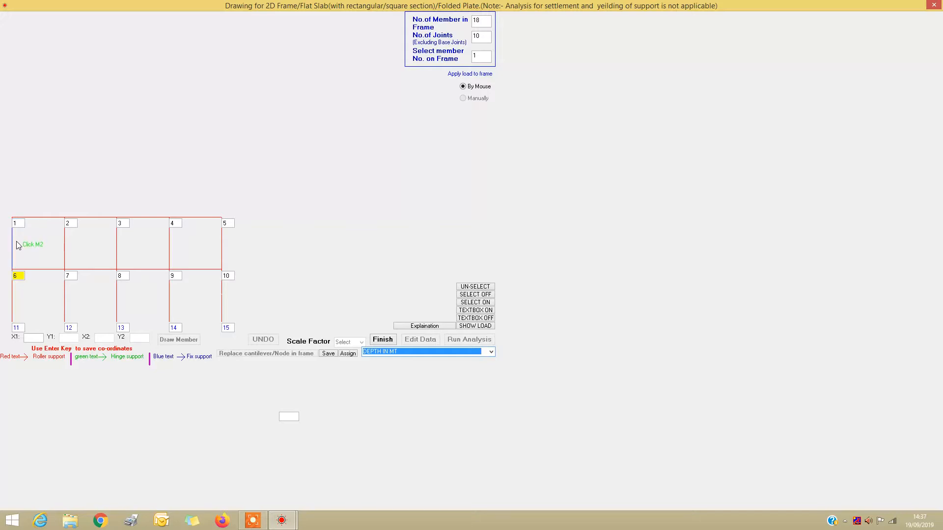
click(16, 241)
click(18, 298)
click(69, 246)
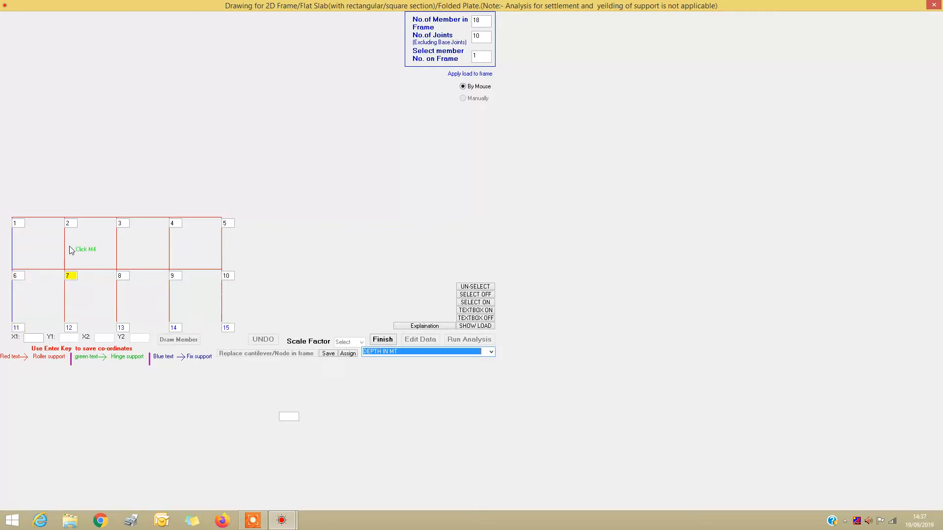
click(67, 299)
click(119, 251)
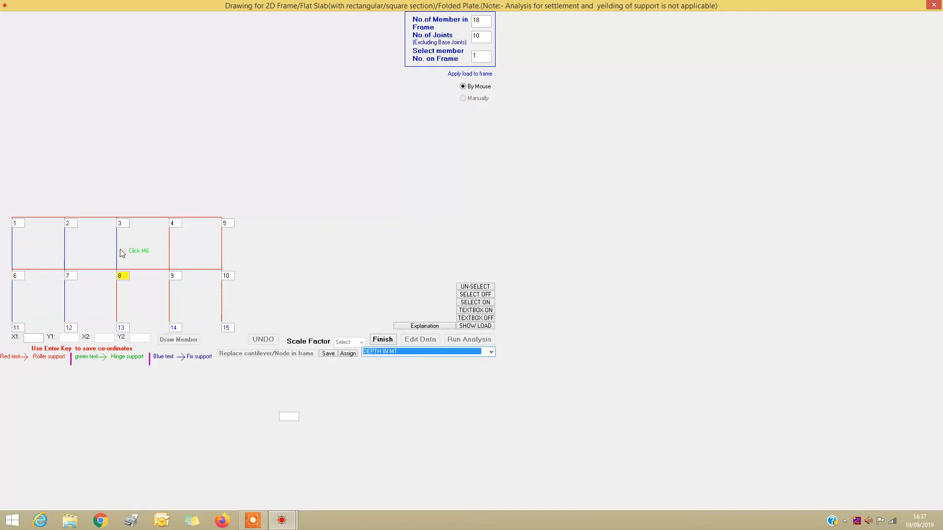
click(120, 297)
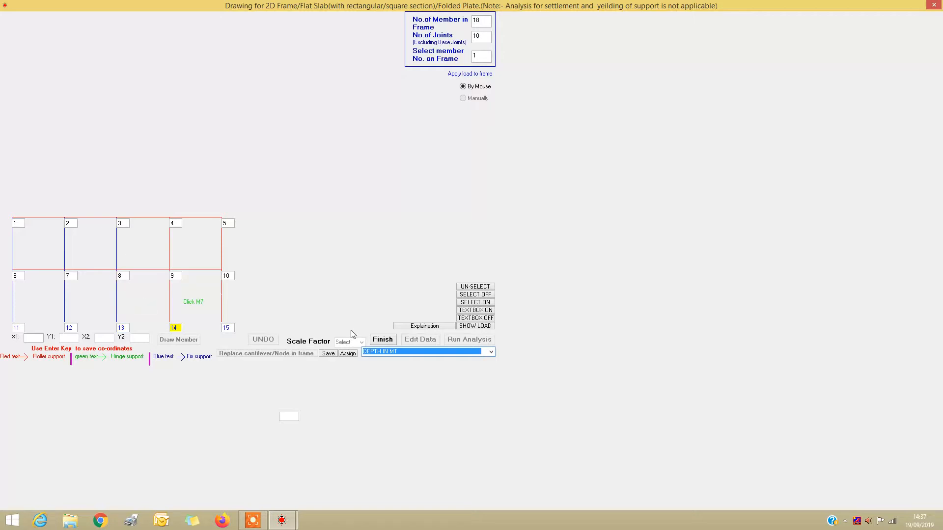
click(476, 303)
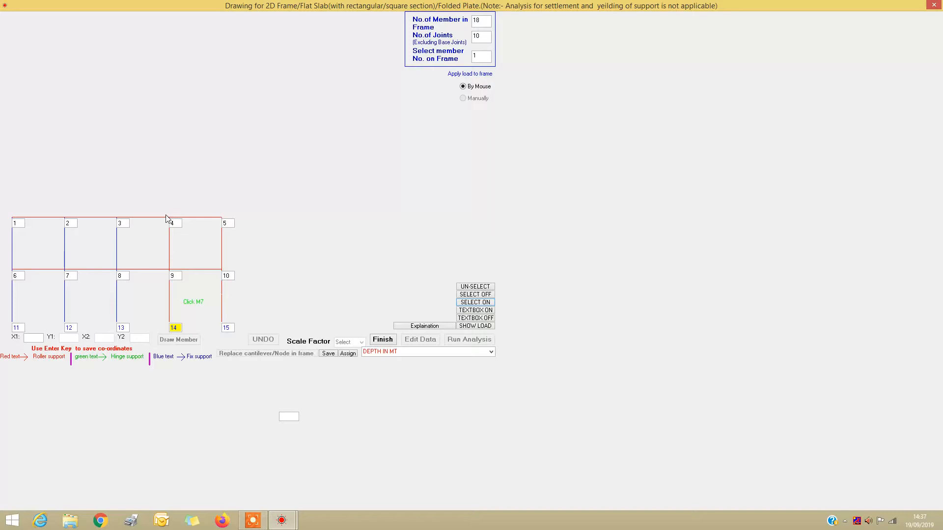
drag(165, 213, 162, 295)
drag(219, 217, 232, 319)
click(347, 353)
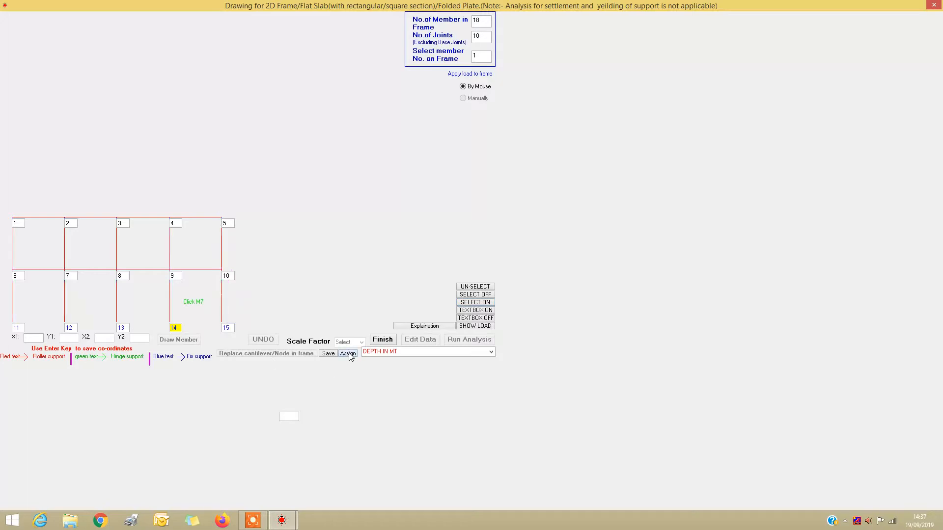
- Apply a U.D.L of 75 kN/m to top beams 1–2 and 4–5 and lower beams 7–8 and 8–9
click(490, 352)
click(415, 374)
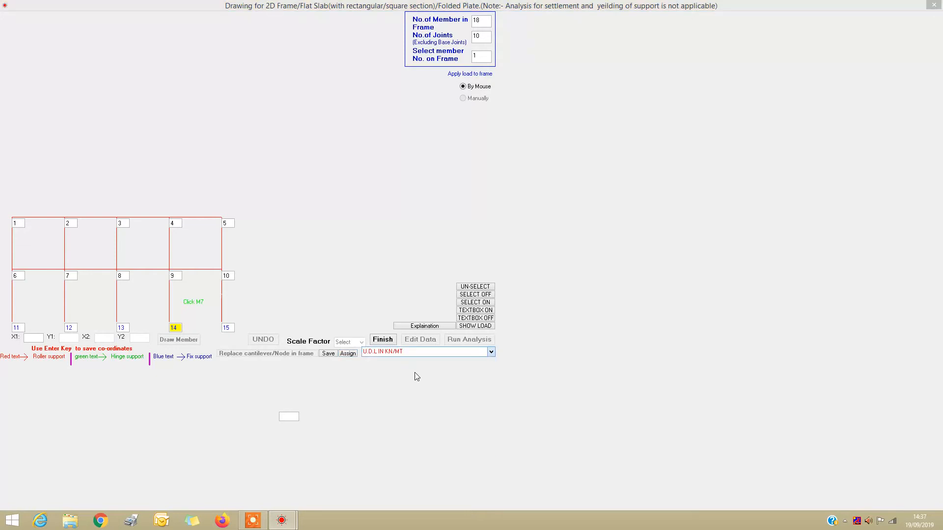
text(75)
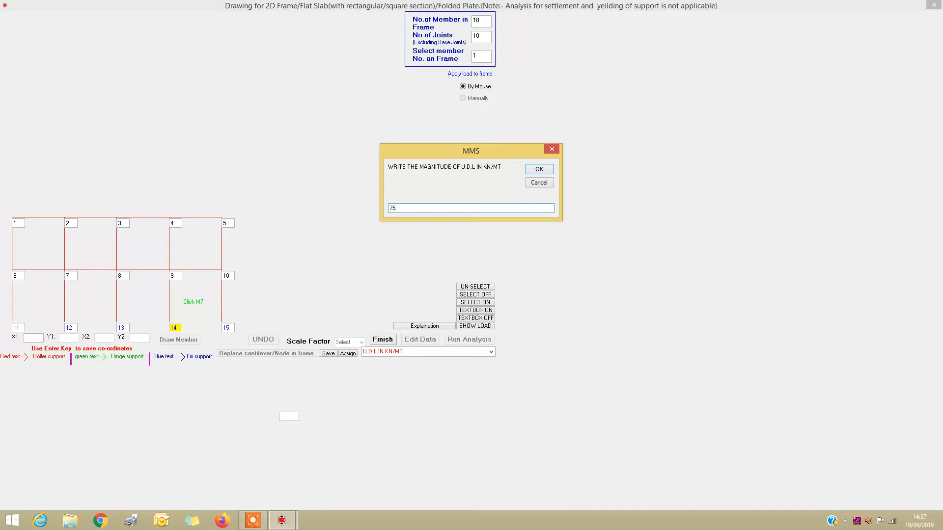
key(Return)
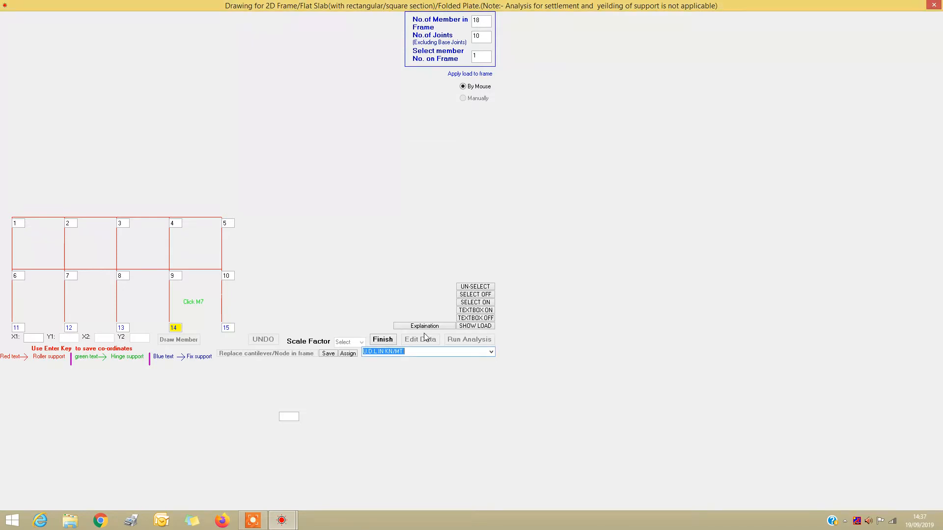
click(35, 224)
click(98, 279)
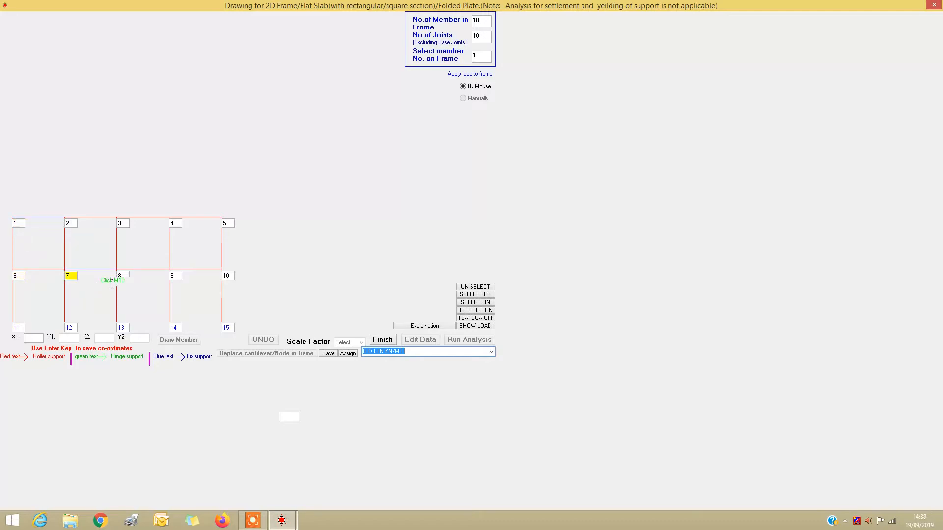
click(149, 270)
click(199, 218)
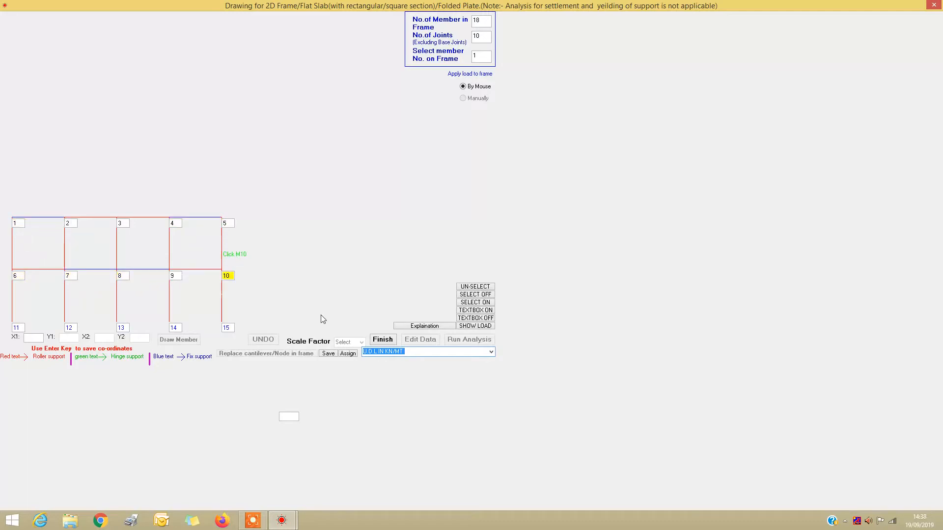
- Display the uniformly distributed loads on the frame to check them, and exit the load view
click(471, 326)
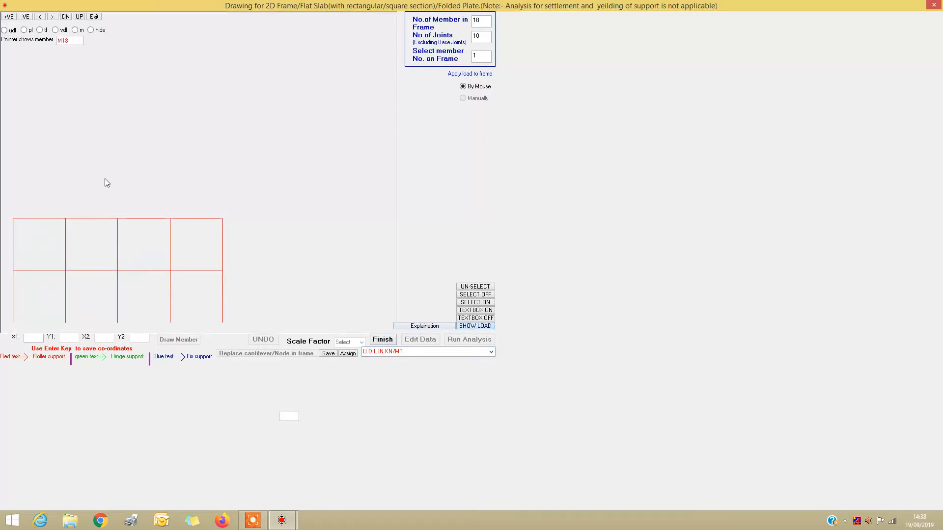
click(5, 30)
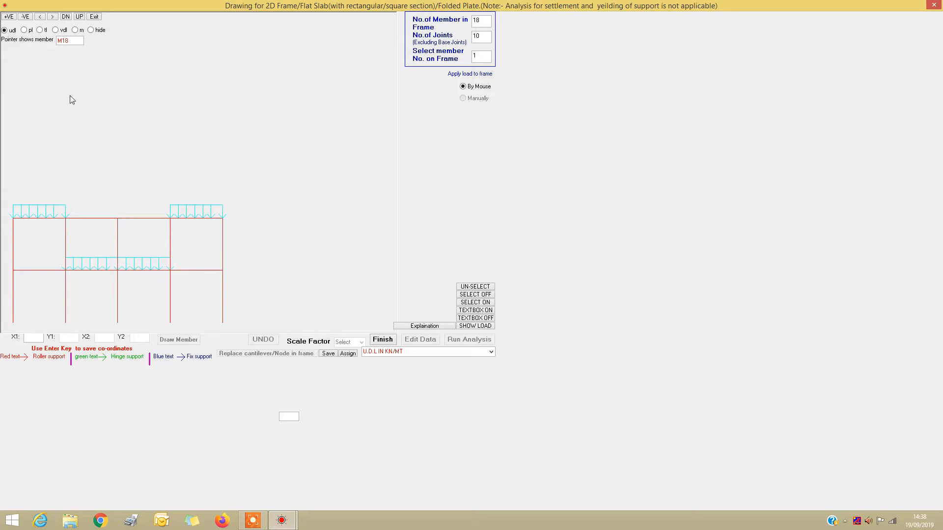
click(96, 17)
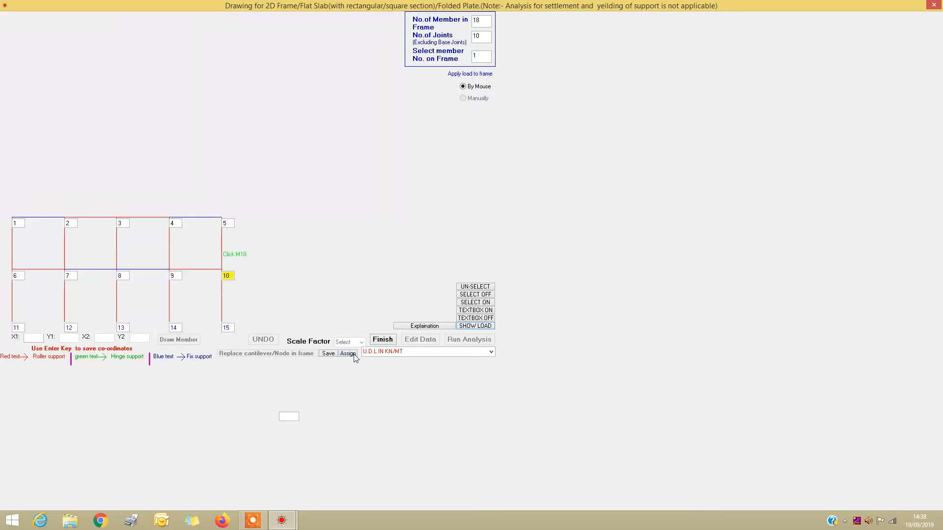
- Set point load P1 to 50 kN at a distance of 1 from joint 2 on the top beam between joints 2 and 3
click(491, 353)
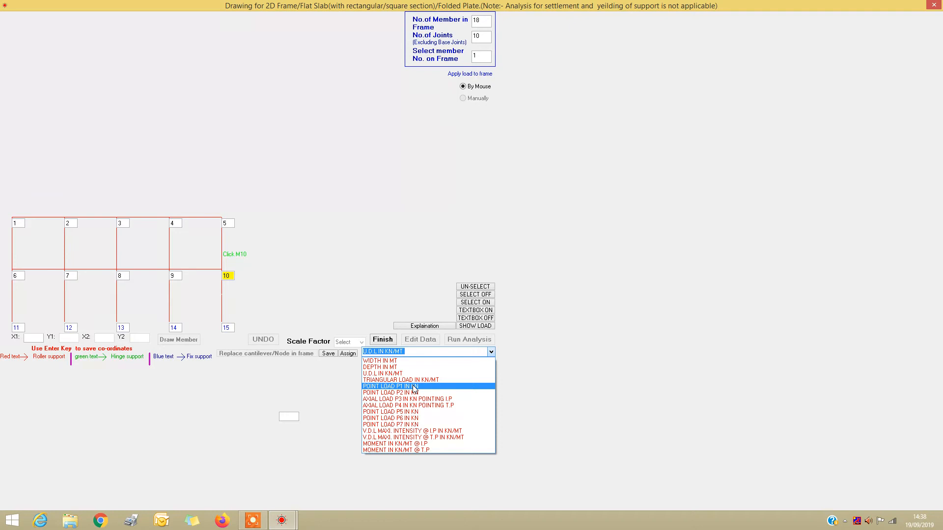
click(414, 387)
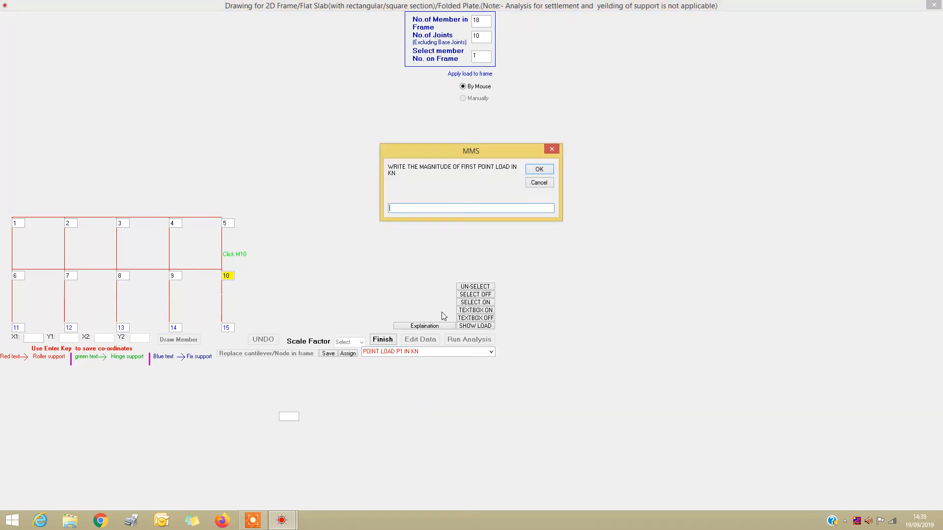
text(50)
key(Return)
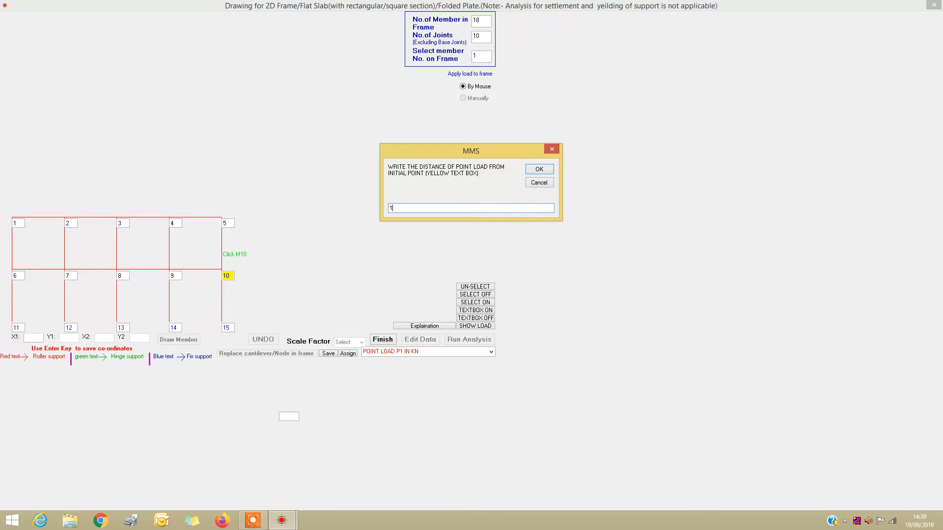
text(1)
key(Return)
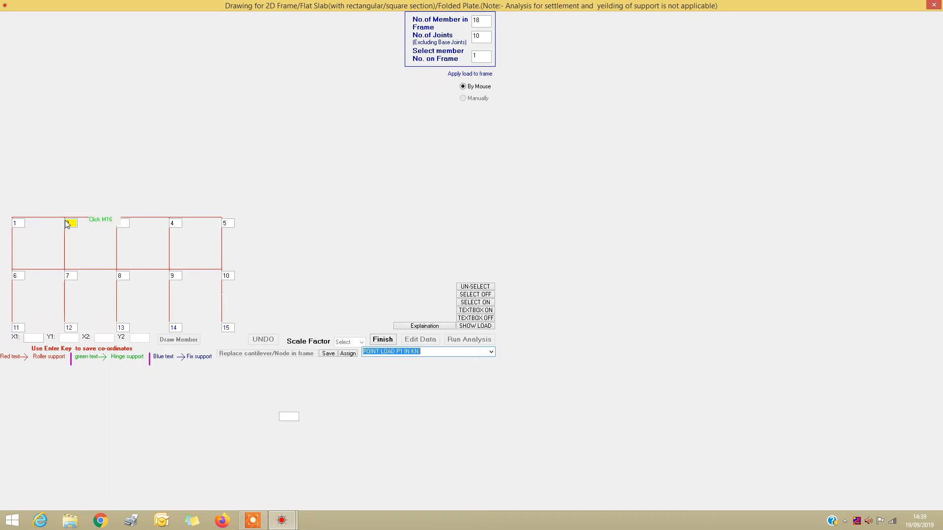
click(94, 220)
- Check the point load in the load view, exit the view, and assign P1 to the selected beam
click(472, 326)
click(24, 29)
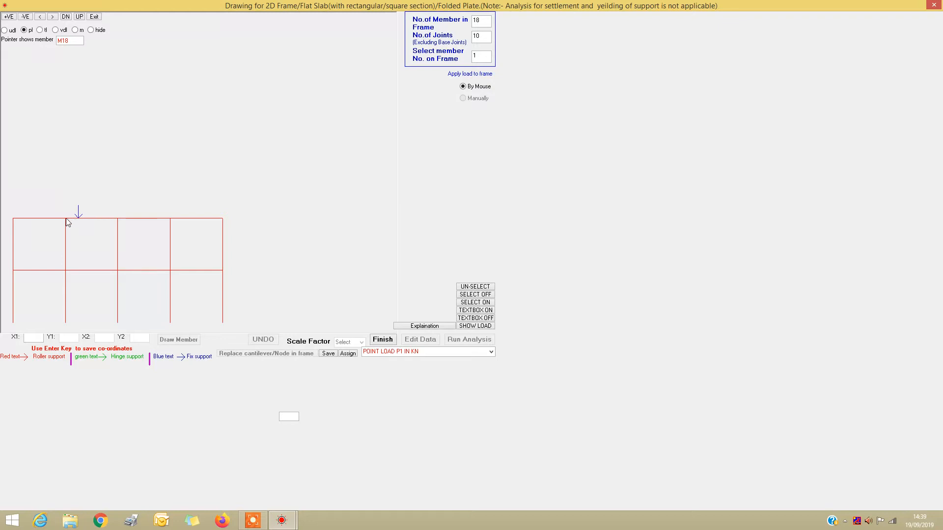
click(97, 17)
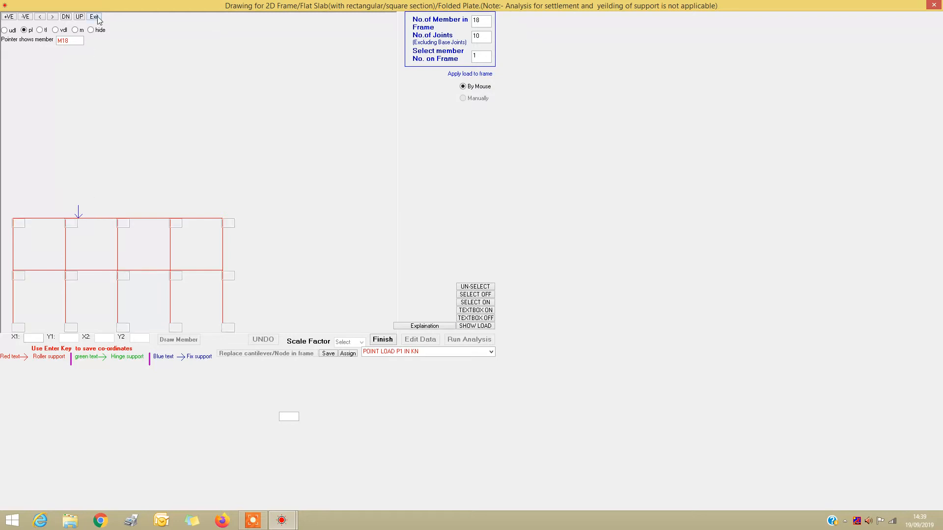
click(349, 355)
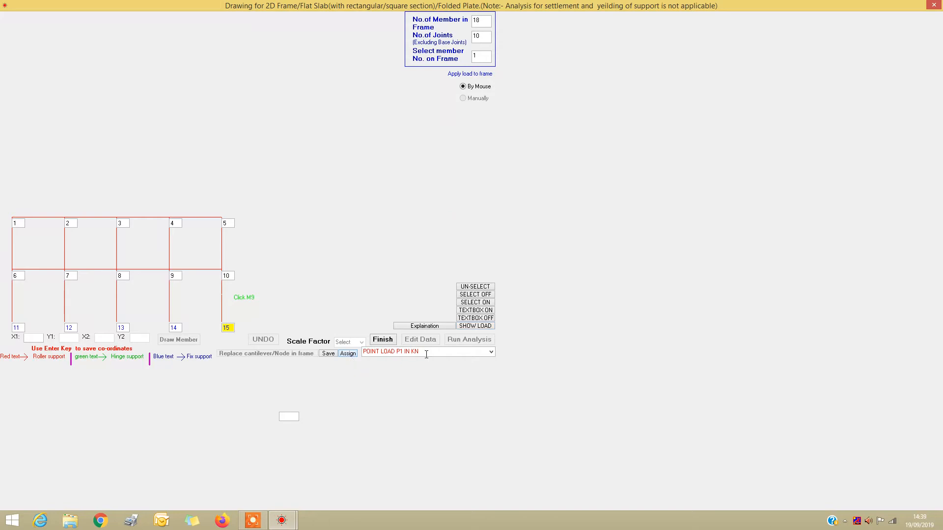
- Set point load P2 to 50 kN at a distance of 2 from joint 2 on the top beam between joints 2 and 3
click(490, 352)
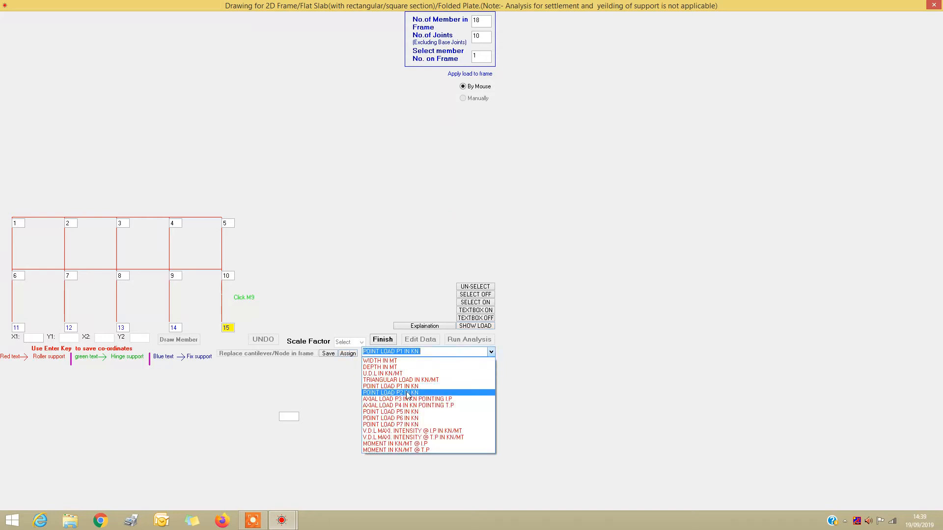
click(407, 394)
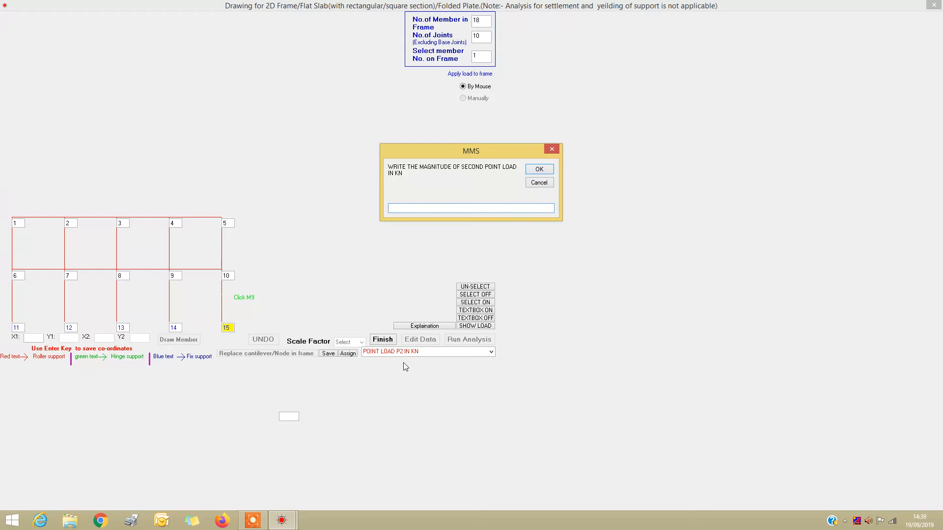
text(50)
key(Return)
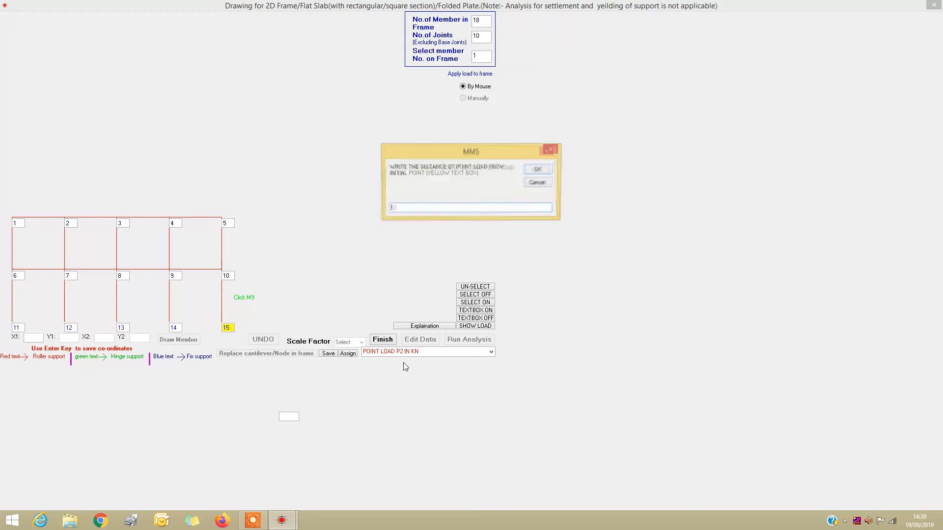
text(2)
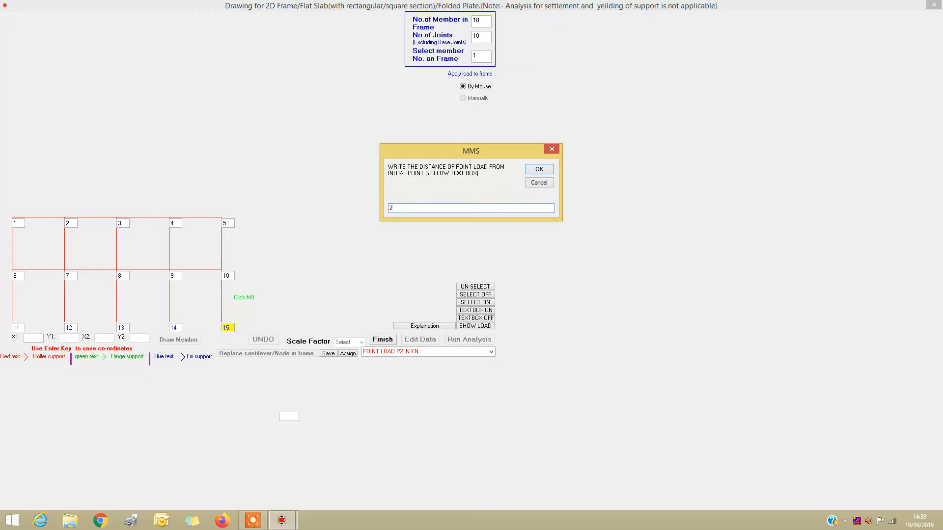
key(Return)
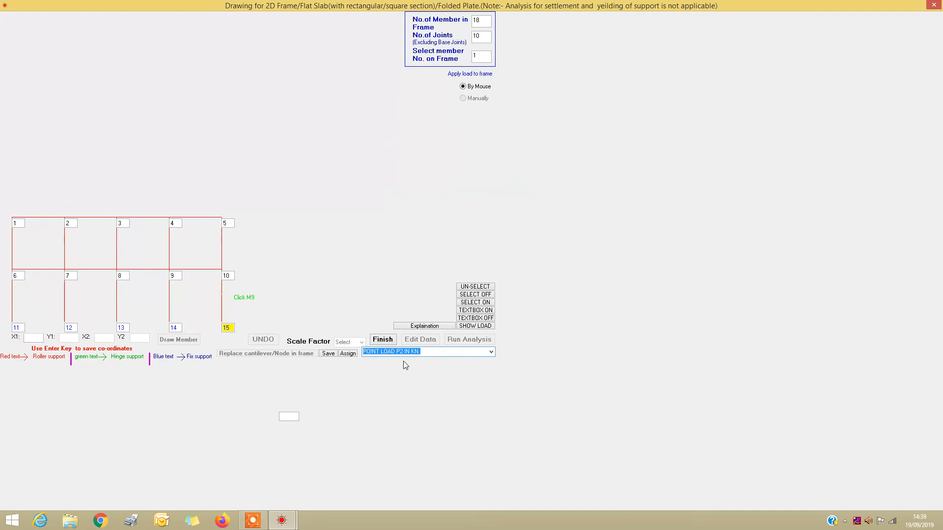
click(91, 220)
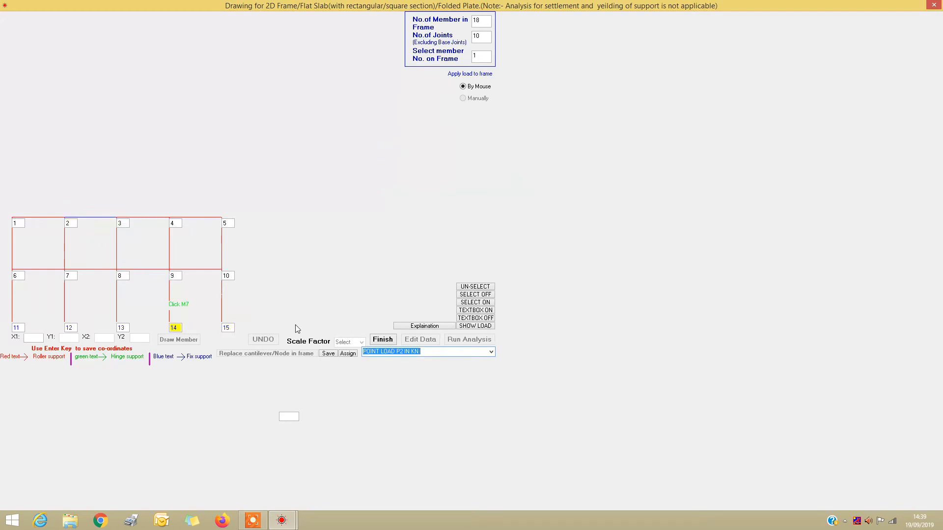
- Check point load P2 in the load view, exit the view, and assign P2 to the selected beam
click(454, 339)
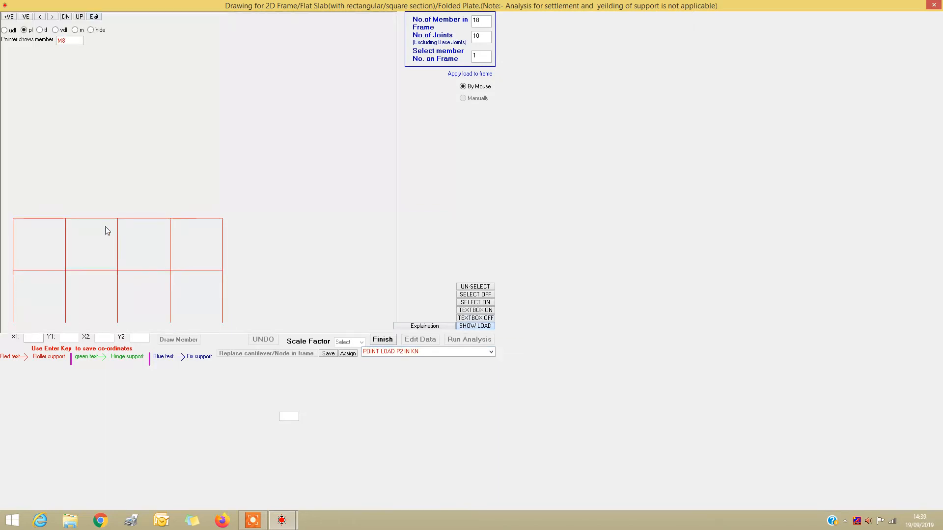
click(92, 31)
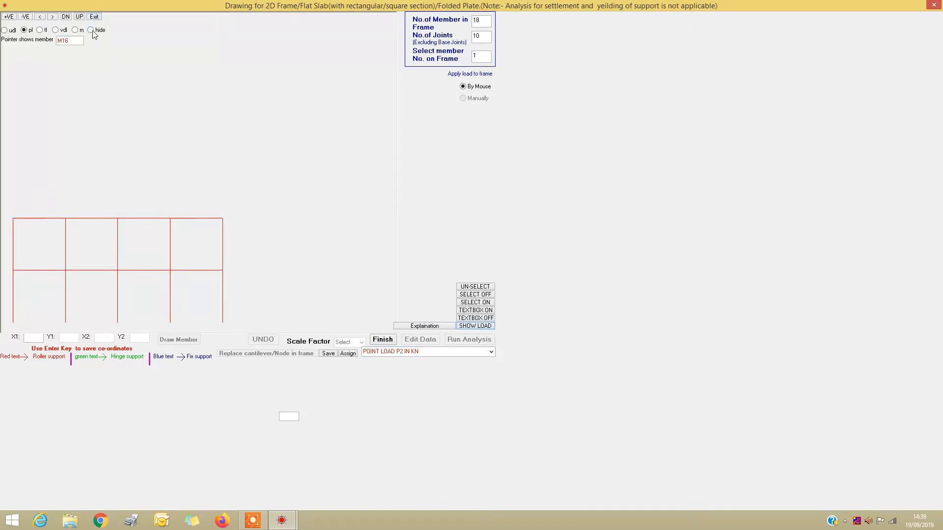
click(24, 30)
click(94, 17)
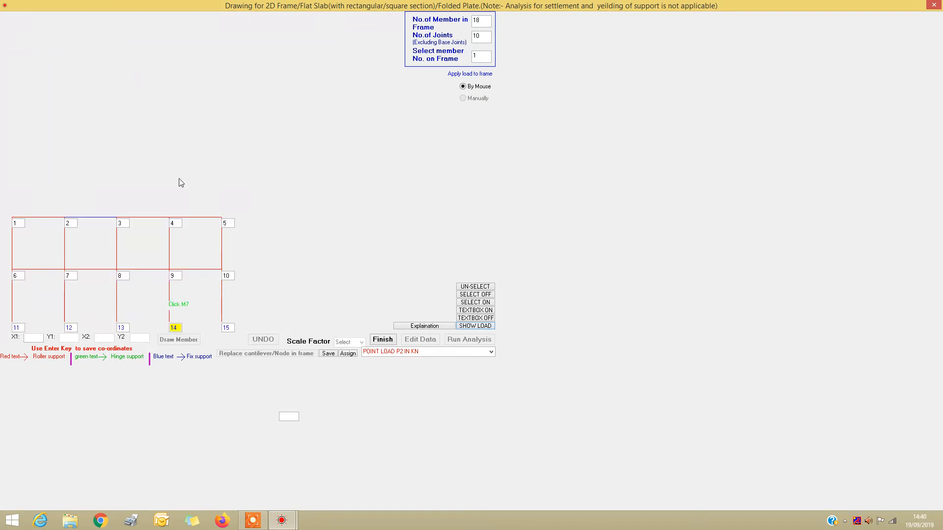
click(349, 354)
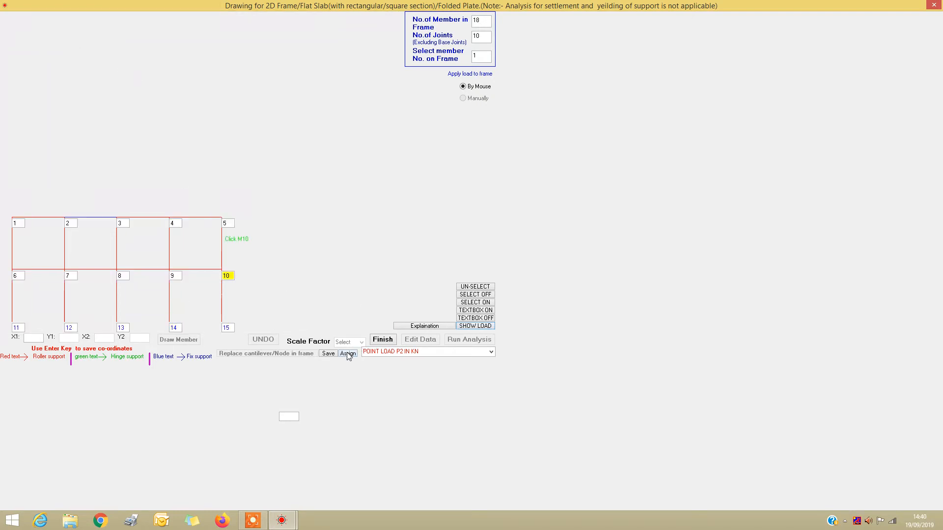
- Set point load P5 to 50 kN at a distance of 2.5 from joint 2 on top beam 2–3
click(490, 352)
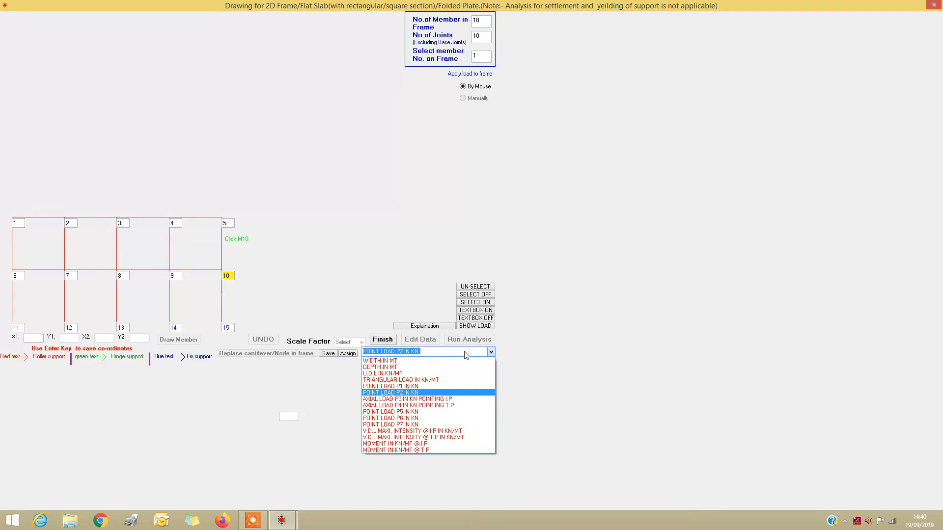
click(426, 412)
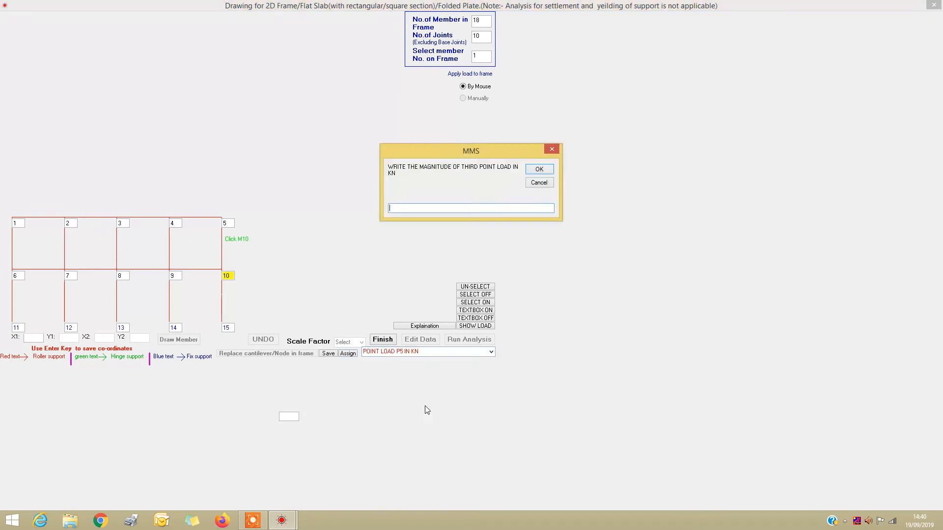
text(50)
key(Return)
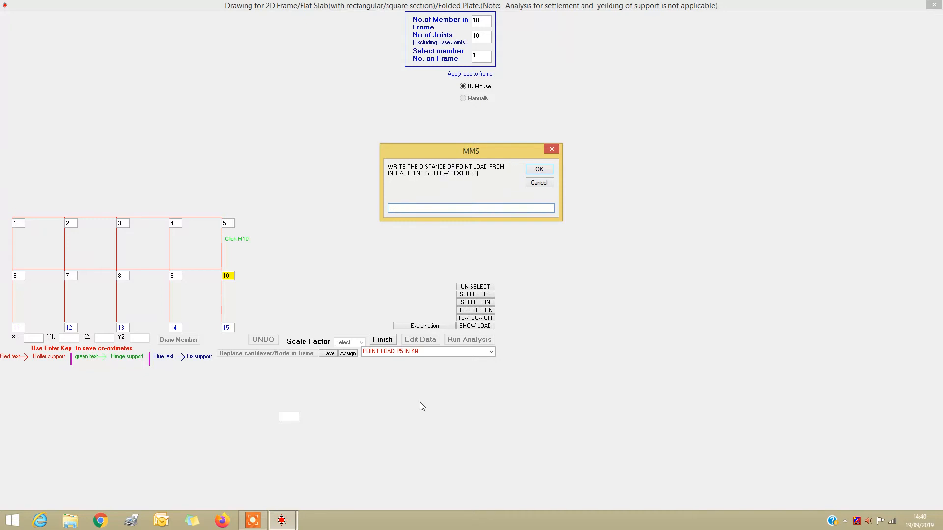
text(2.5)
key(Return)
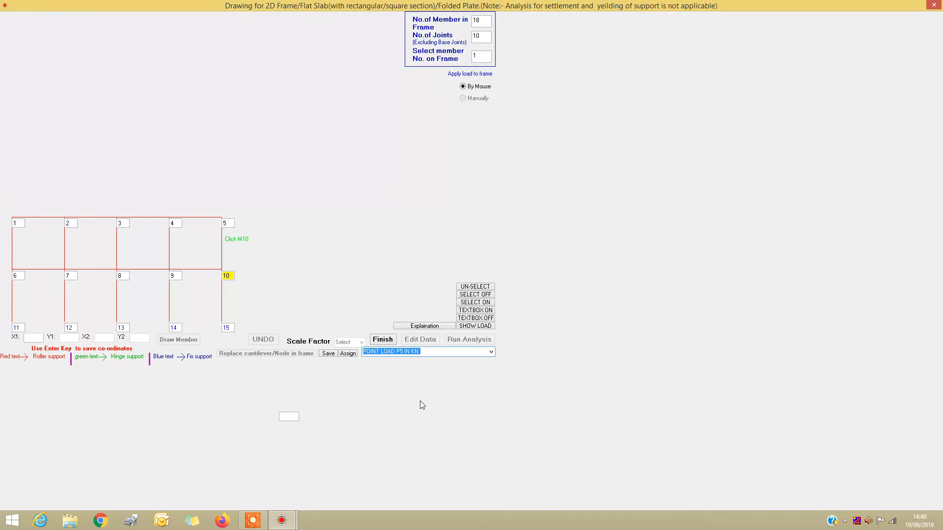
click(92, 220)
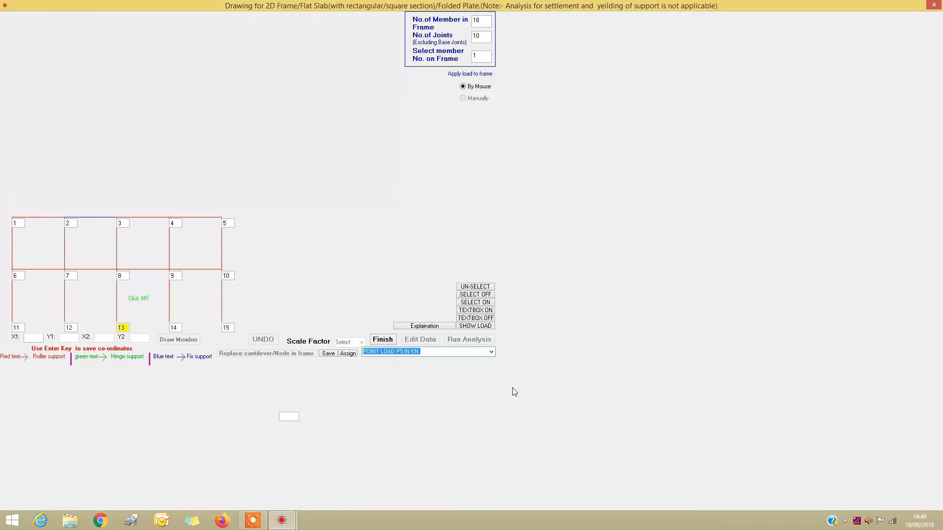
- Check point load P5 in the load view, exit the view, and assign P5 to the selected beam
click(479, 326)
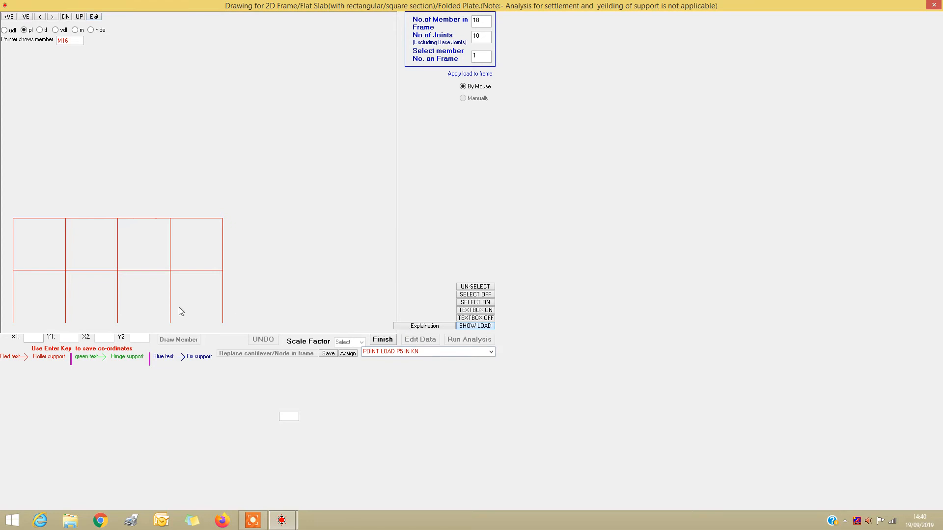
click(90, 30)
click(23, 31)
click(94, 17)
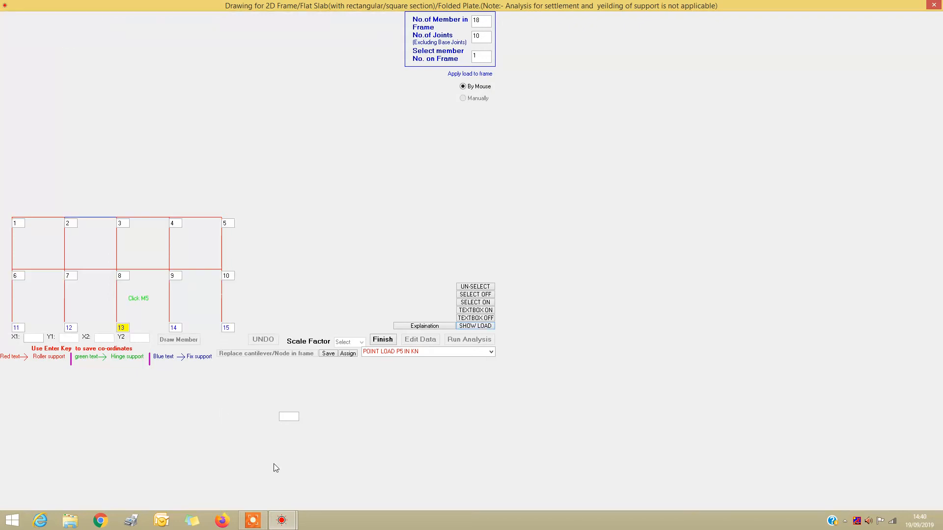
click(347, 354)
- Set point load P6 to 50 kN at a distance of 3 from joint 2 for top beam 2–3
click(491, 351)
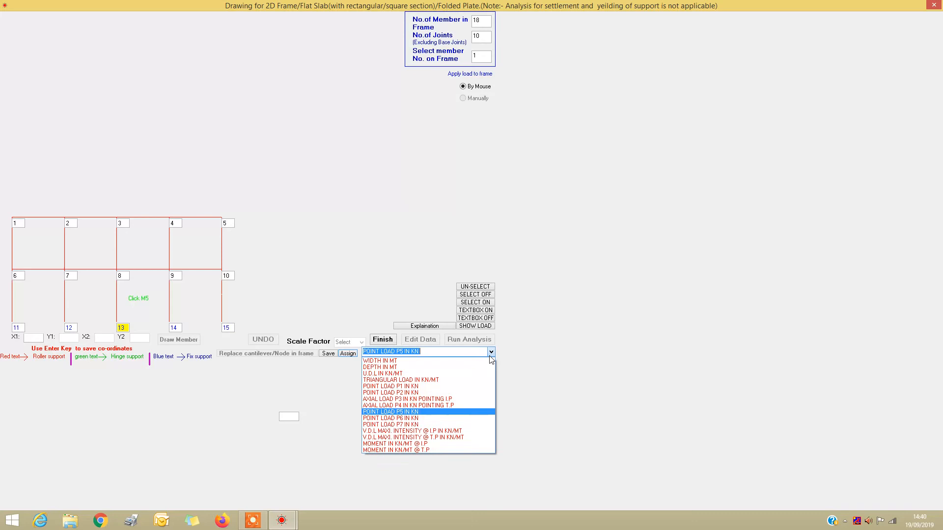
click(418, 418)
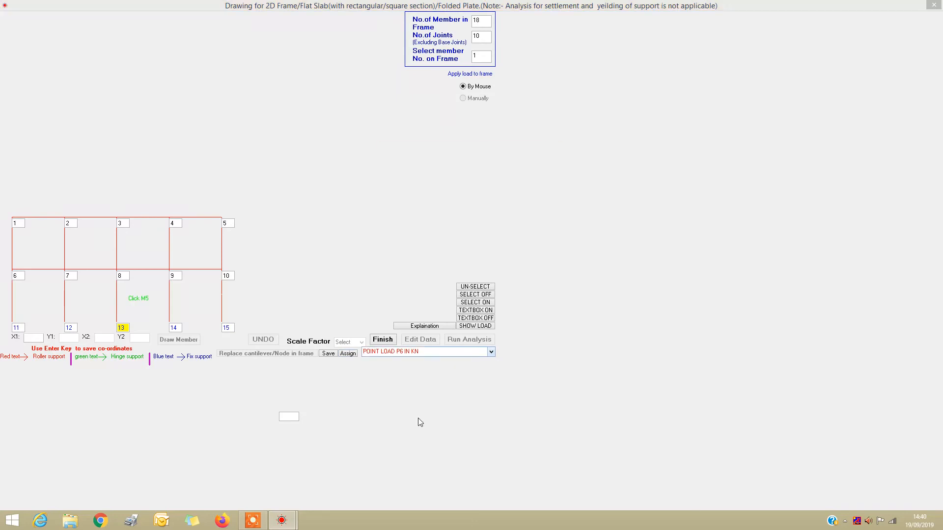
text(20)
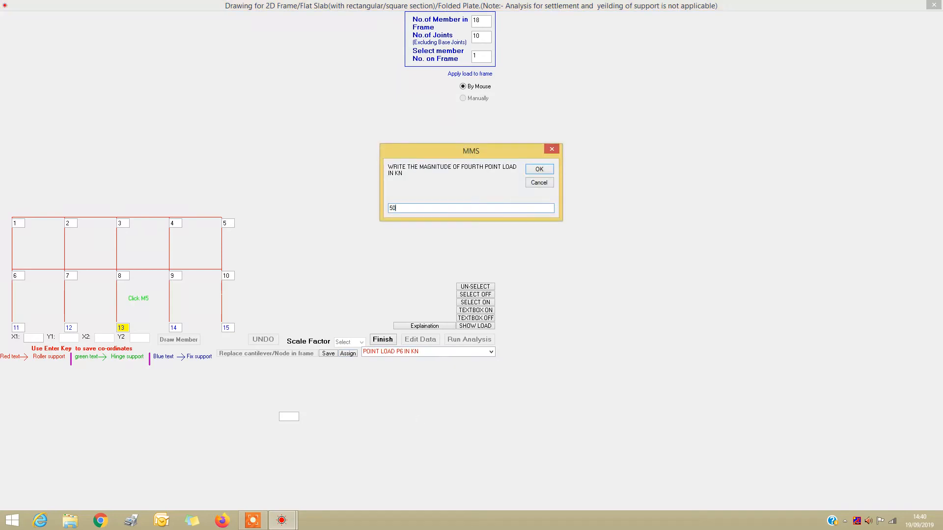
key(Return)
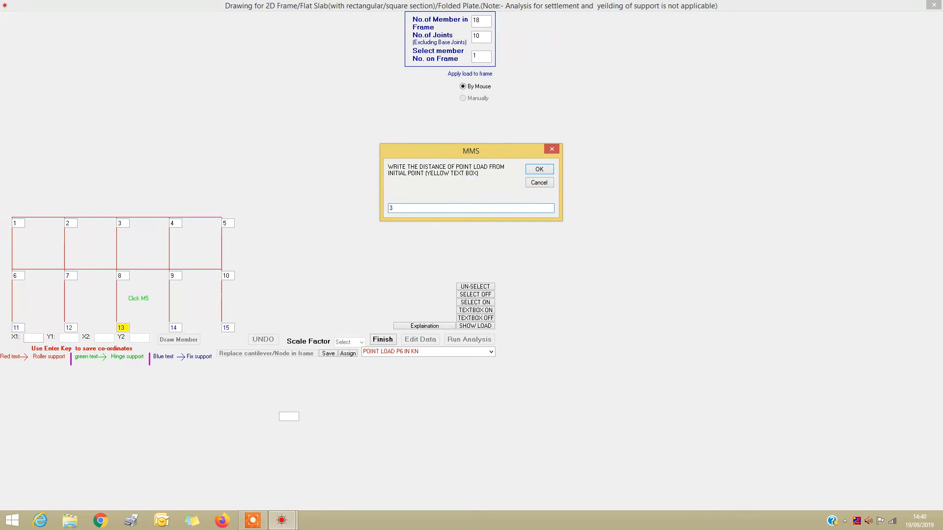
key(Return)
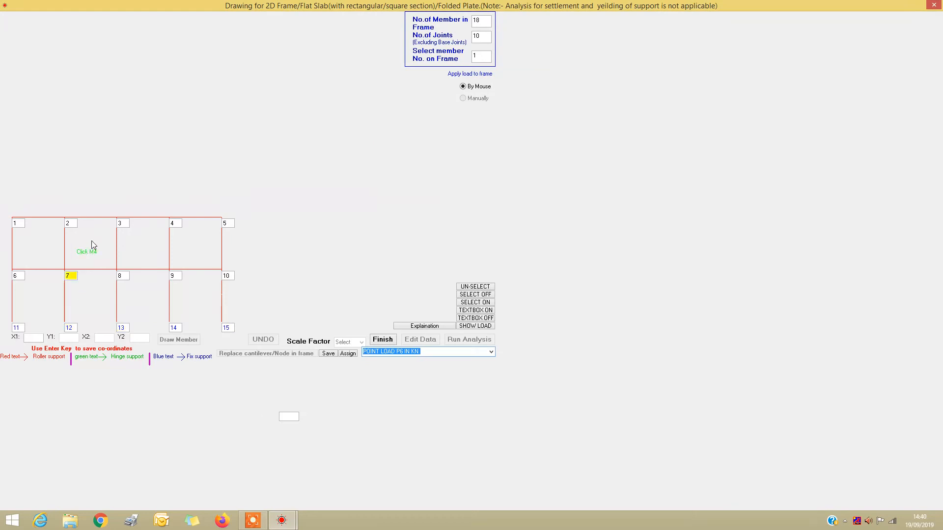
- Check point load P6 in the load view, exit the view, and assign P6 to the selected beam
click(475, 326)
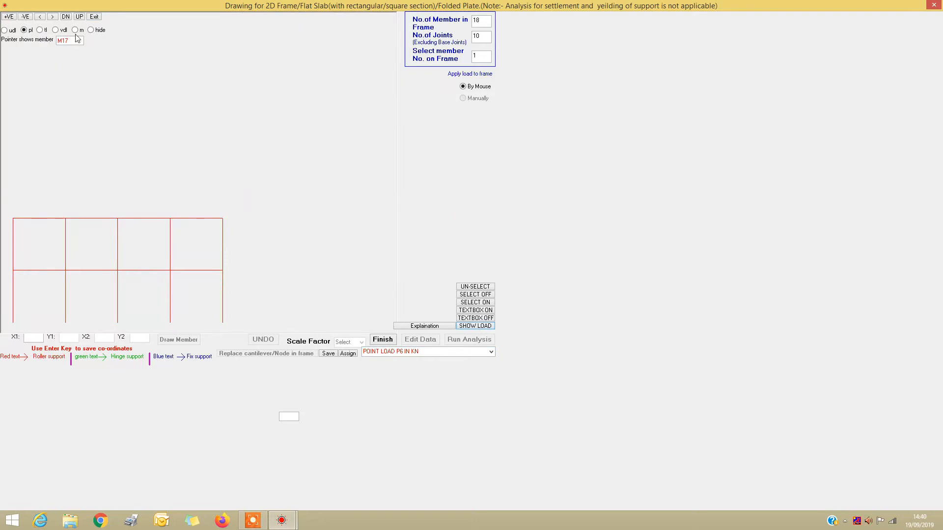
click(91, 30)
click(28, 31)
click(94, 18)
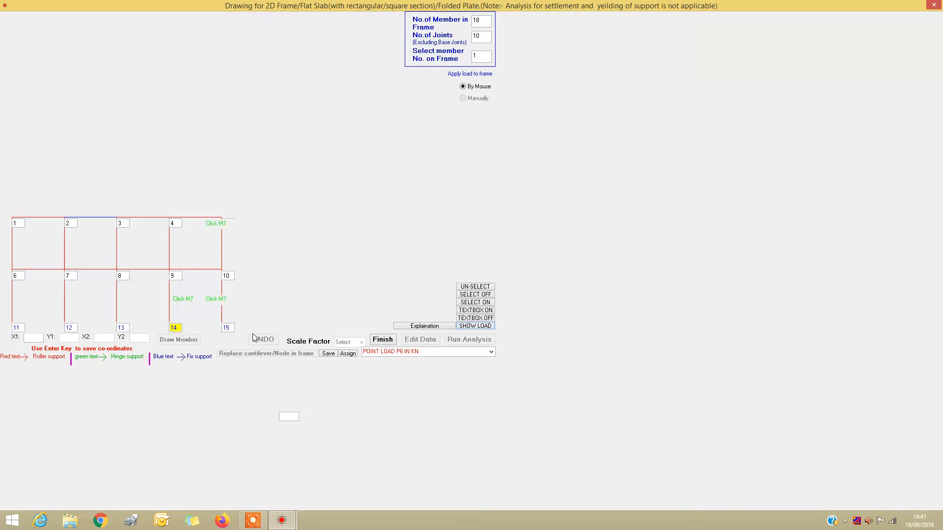
click(352, 354)
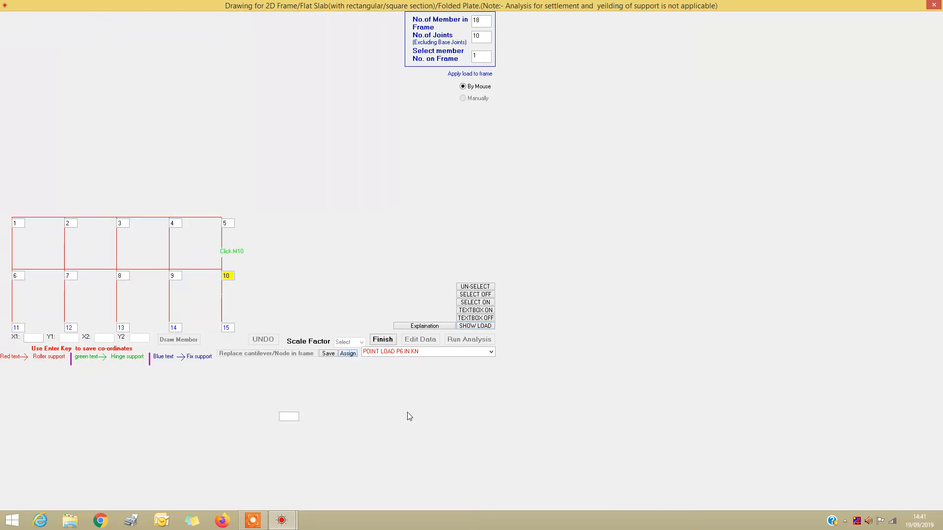
- Set axial load P3, pointing to the initial point, to 50 kN at a distance of 2 from joint 3 on top beam 3–4
click(491, 352)
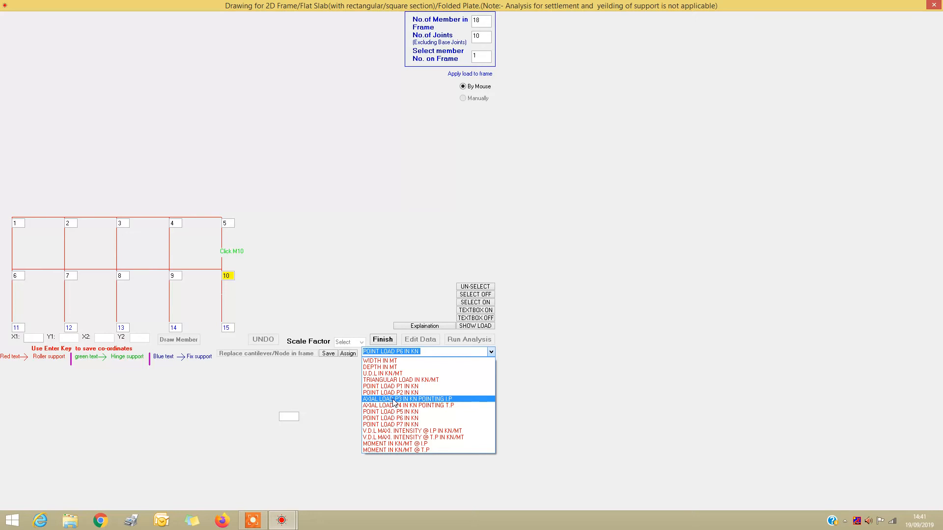
click(449, 399)
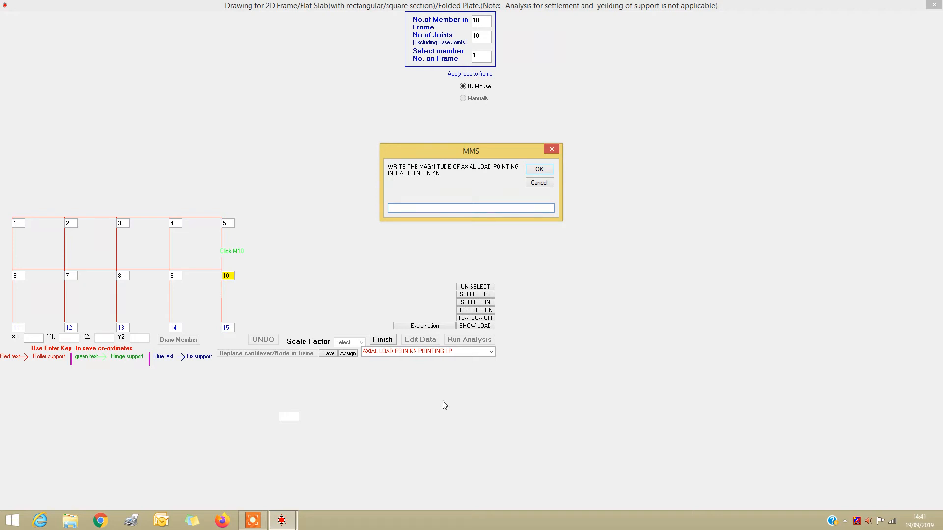
text(50)
key(Return)
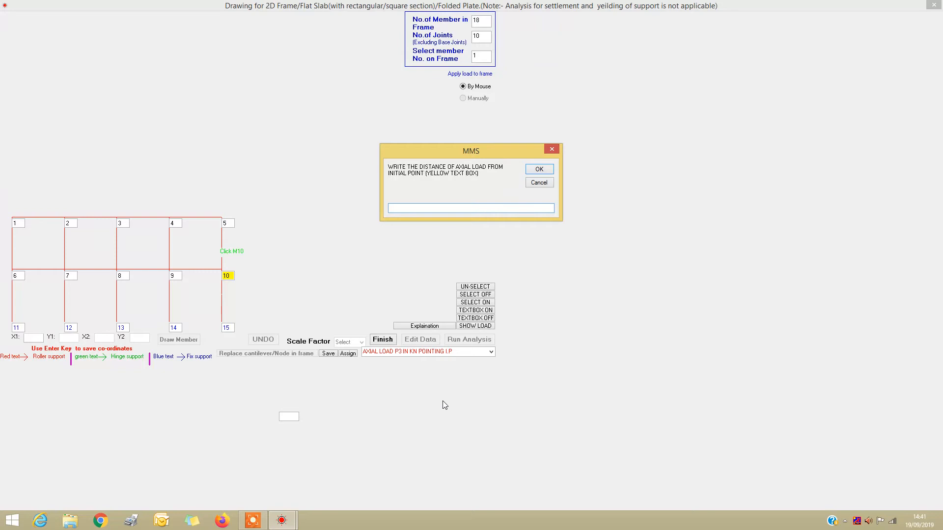
text(2)
key(Return)
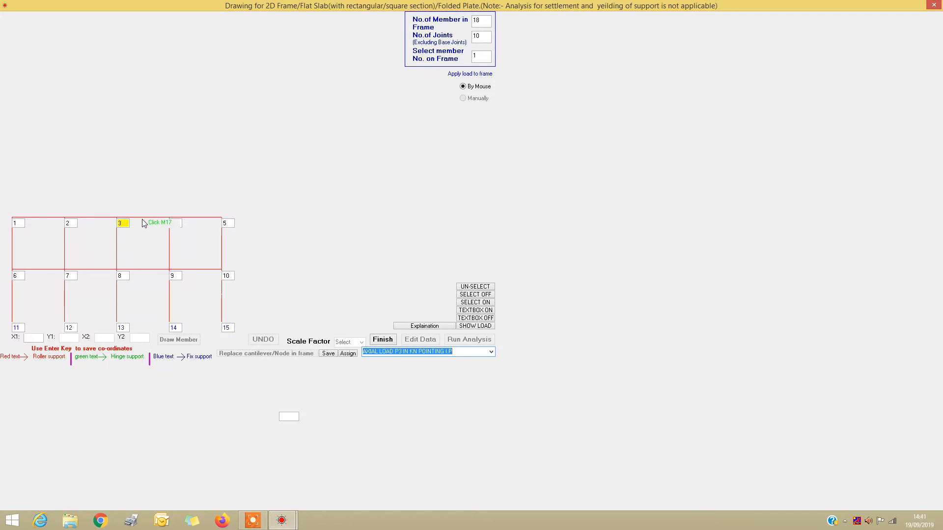
click(142, 220)
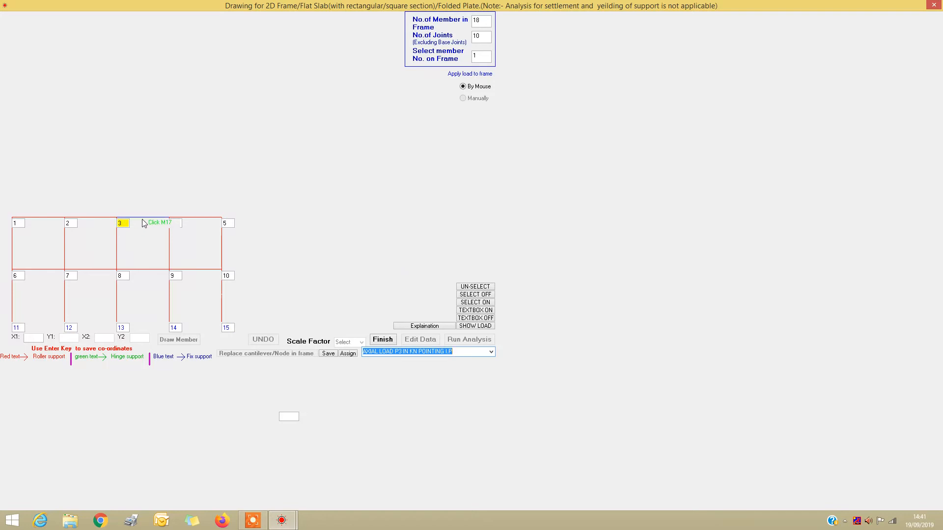
- Check axial load P3 in the load view, exit the view, and assign P3 to the selected beam
click(464, 326)
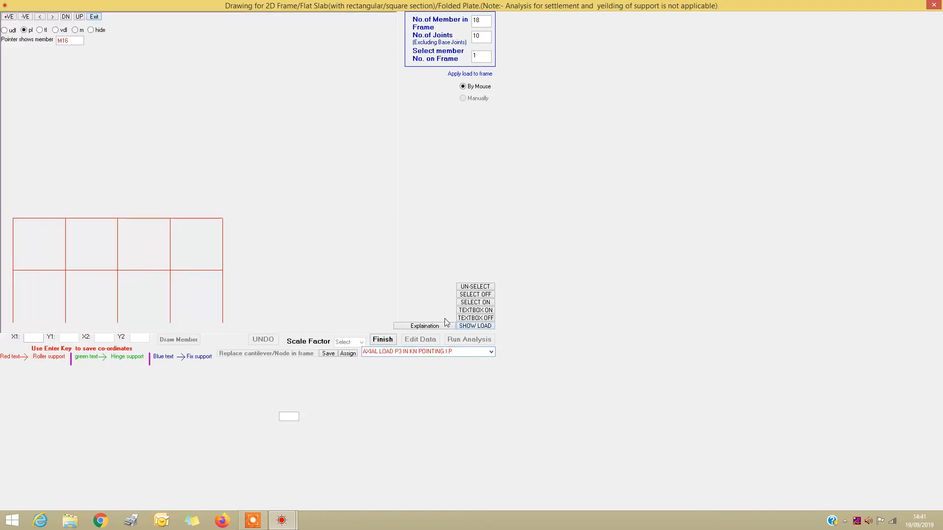
click(90, 30)
click(23, 30)
click(95, 17)
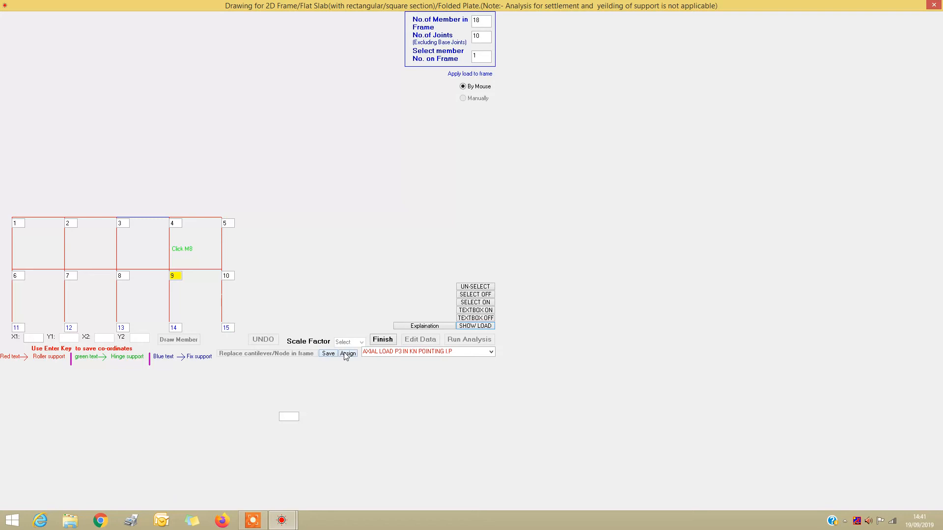
- Set axial load P4, pointing to the terminal point, to 50 kN at 2 m from joint 9 for middle beam 9–10
click(490, 351)
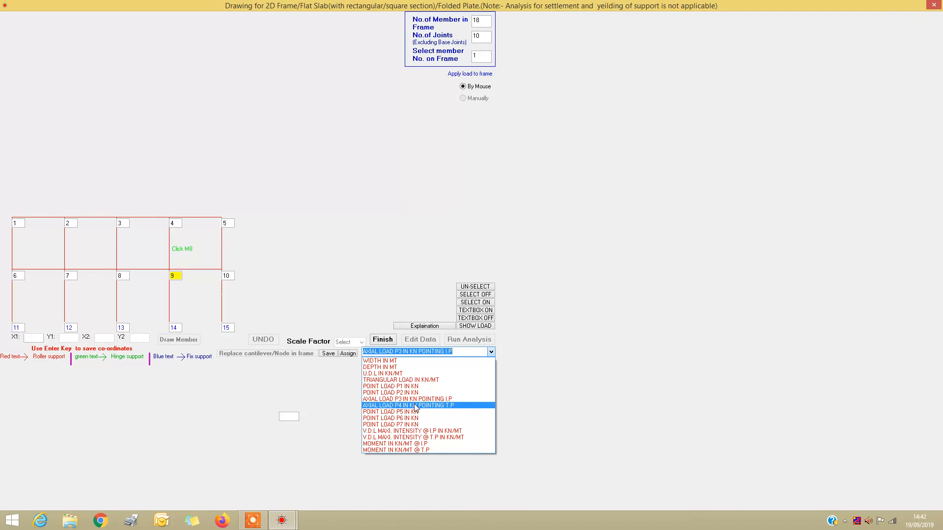
click(415, 405)
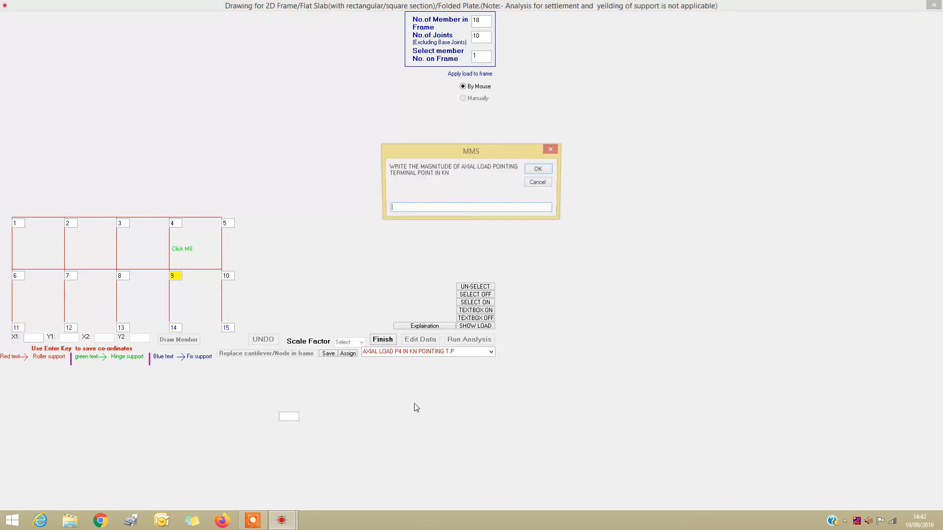
text(50)
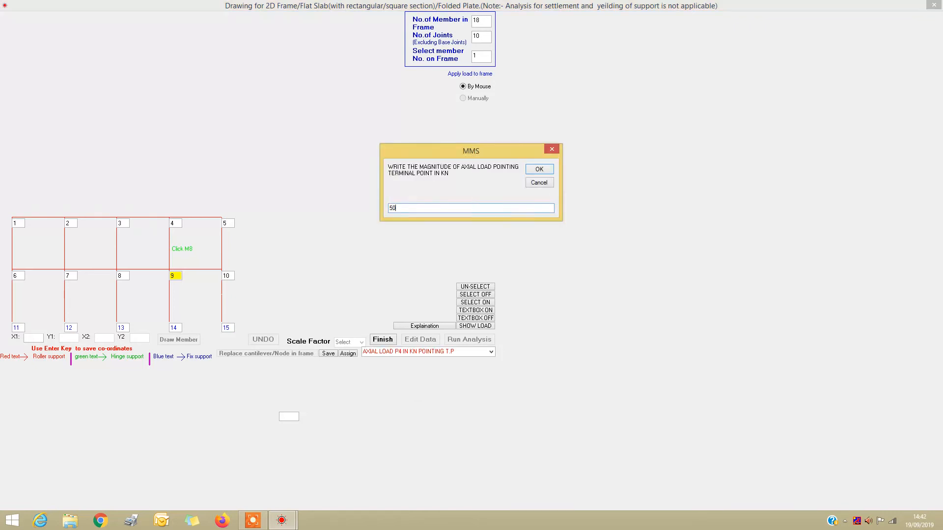
key(Return)
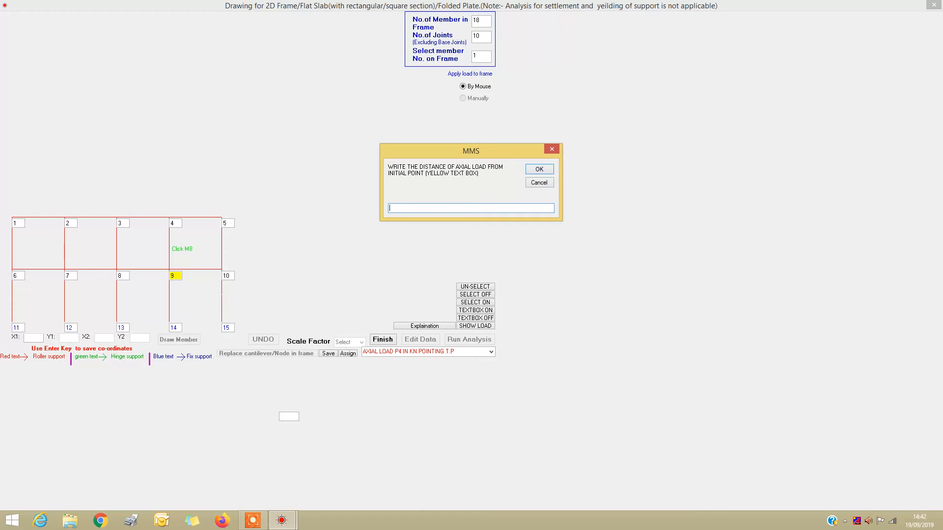
key(Return)
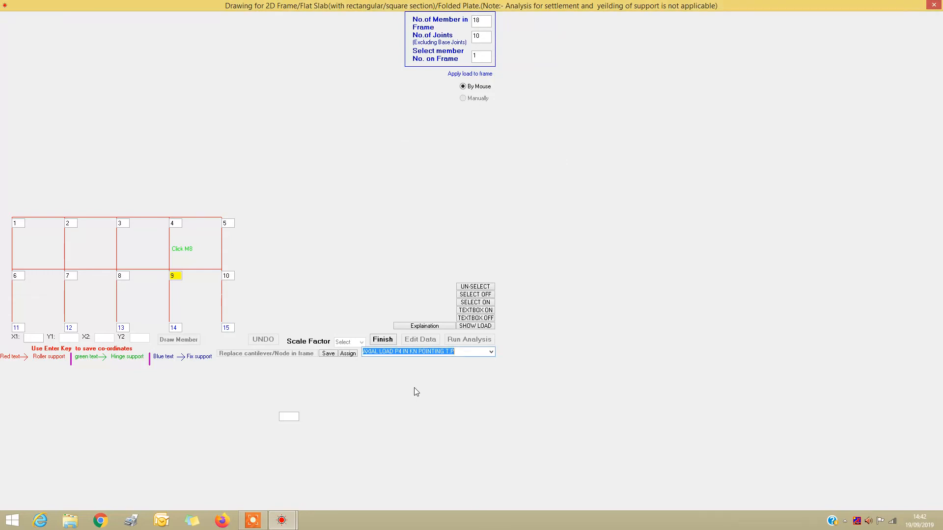
click(194, 273)
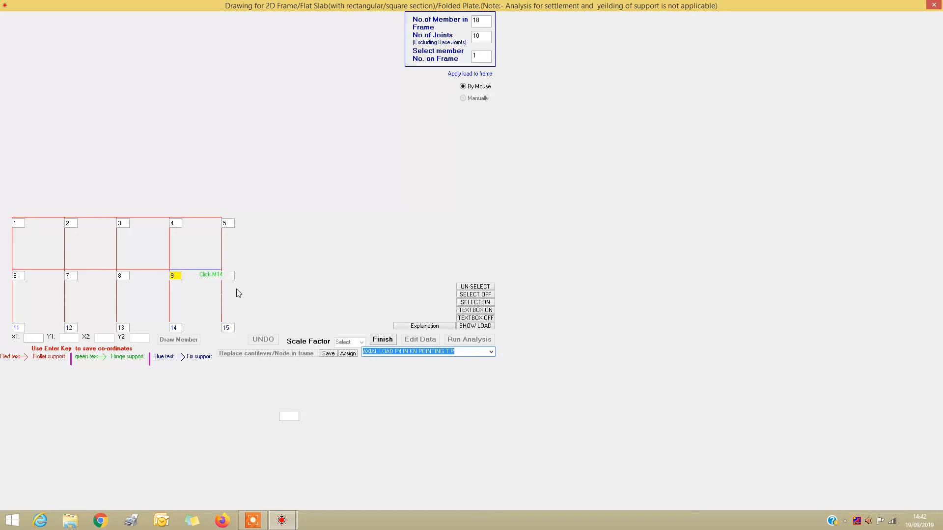
- Check axial load P4 in the load view, exit the view, and assign P4 to the selected beam
click(475, 326)
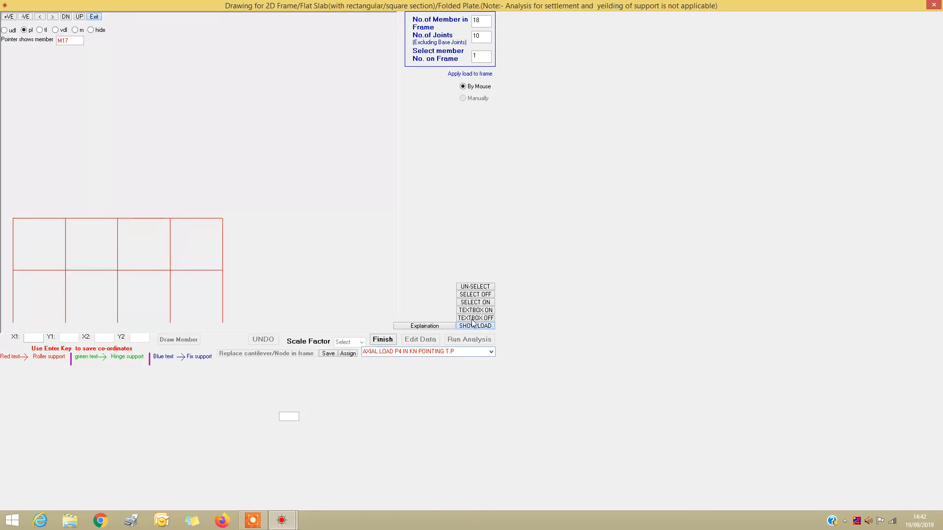
click(91, 31)
click(24, 30)
click(94, 17)
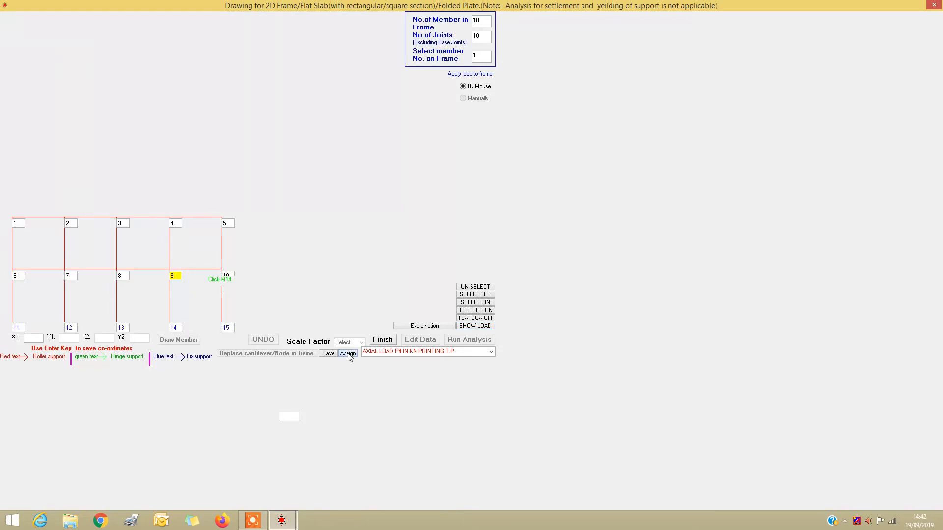
- Set a triangular load of 75 kN/m with its apex 1 m from the initial point for middle beam 6–7
click(490, 351)
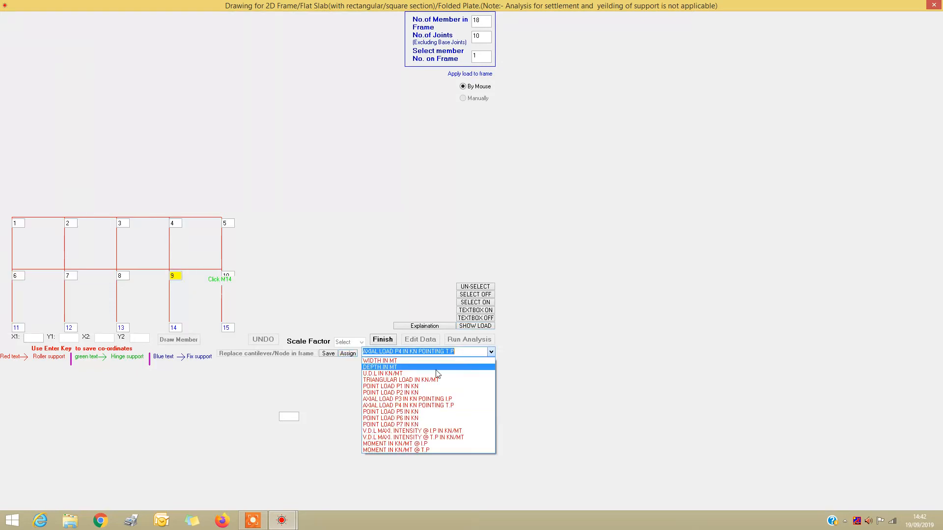
click(414, 379)
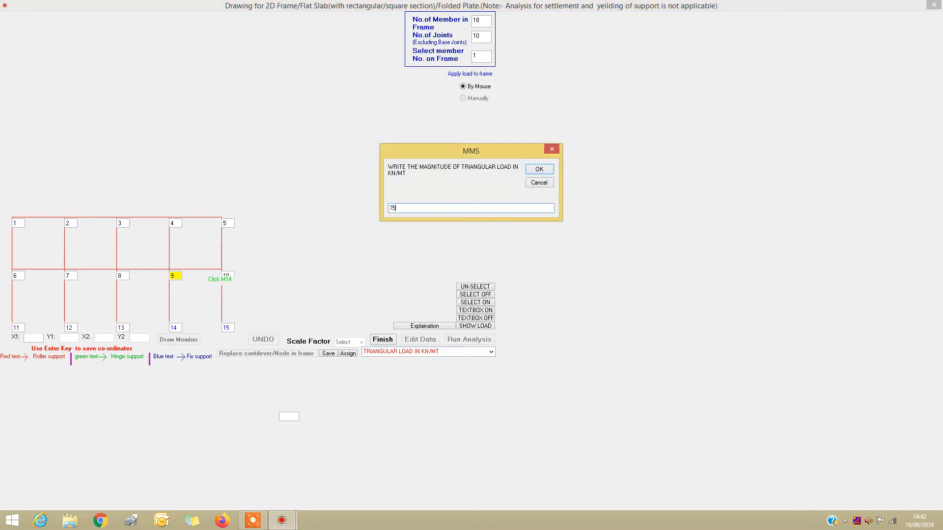
key(Return)
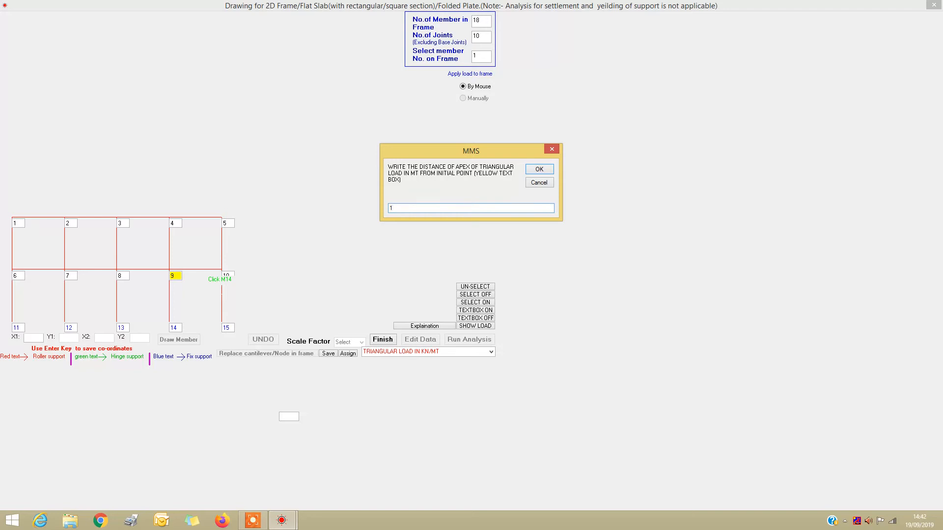
text(1)
key(Return)
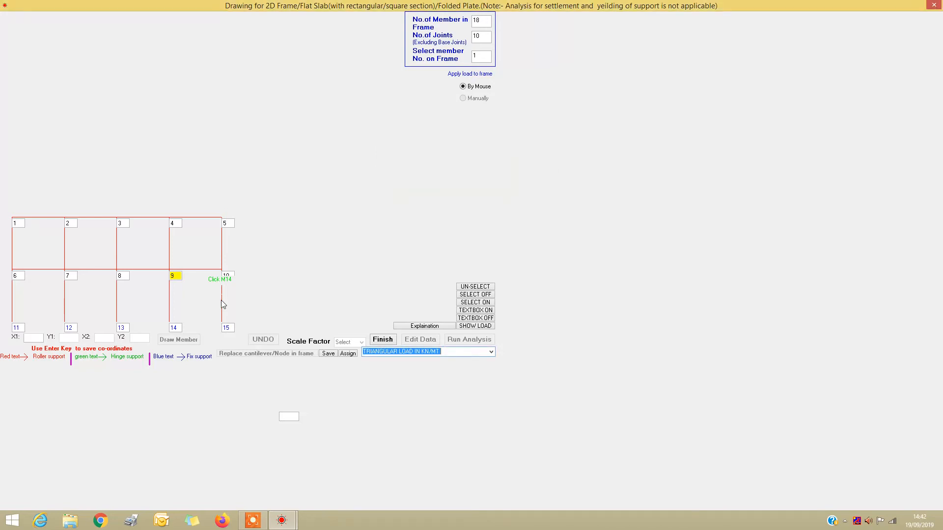
click(39, 271)
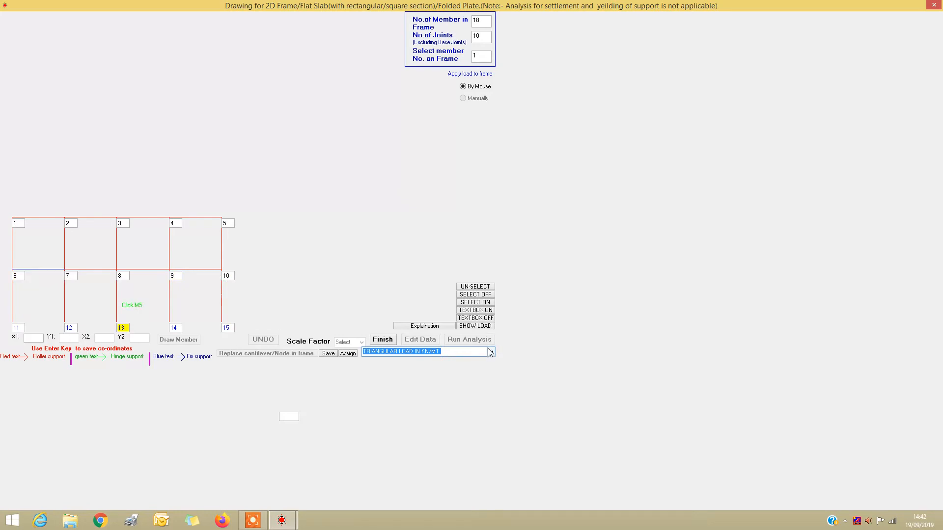
- Check the triangular load in the load view, exit the view, and assign it to selected beam 6–7
click(473, 326)
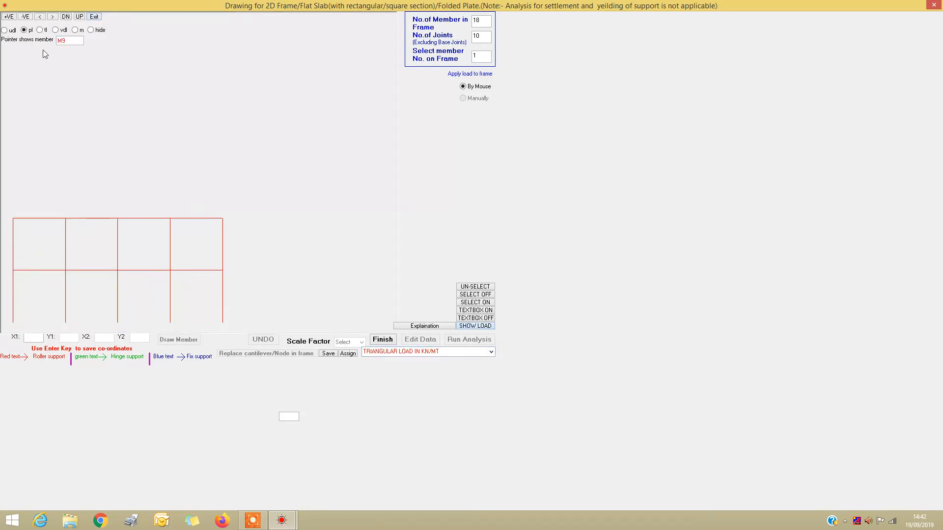
click(39, 31)
click(94, 18)
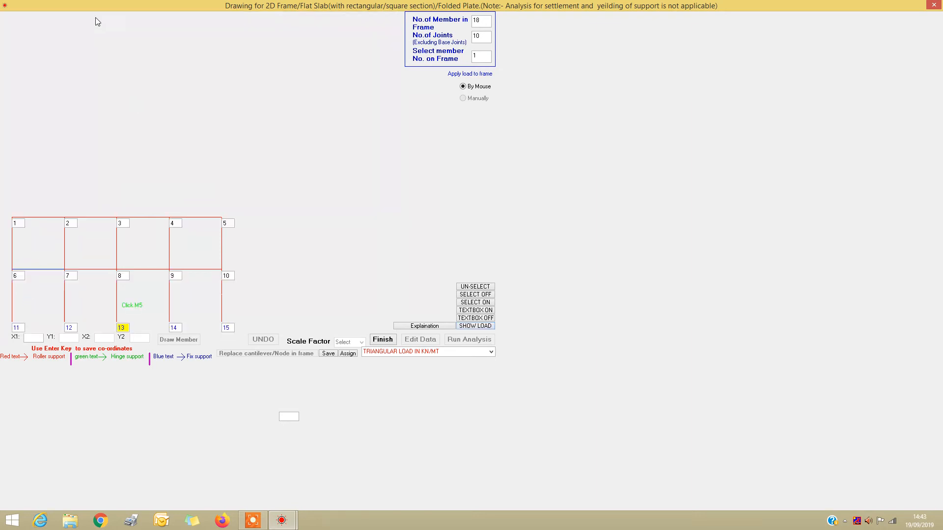
click(347, 354)
- Examine the uniformly distributed, point and triangular loads together on the frame in the load view, and exit it
click(471, 326)
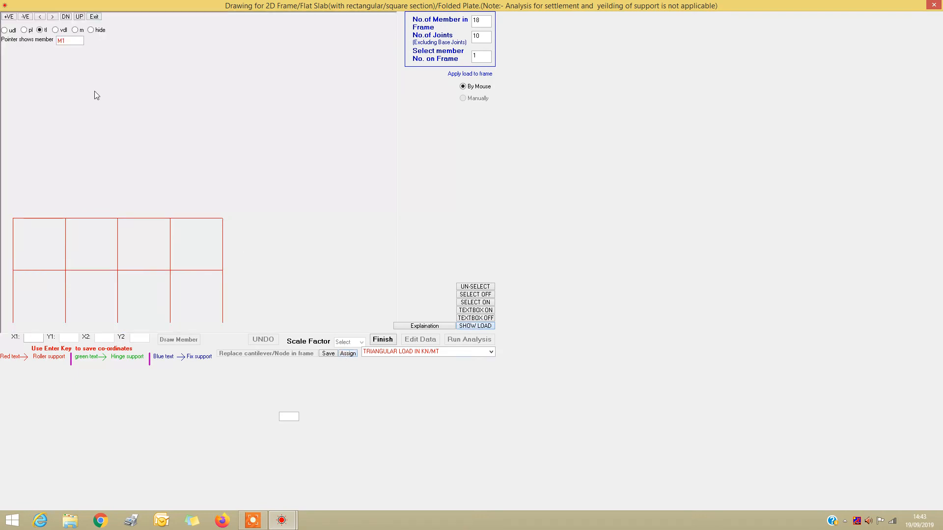
click(90, 30)
click(5, 30)
click(23, 30)
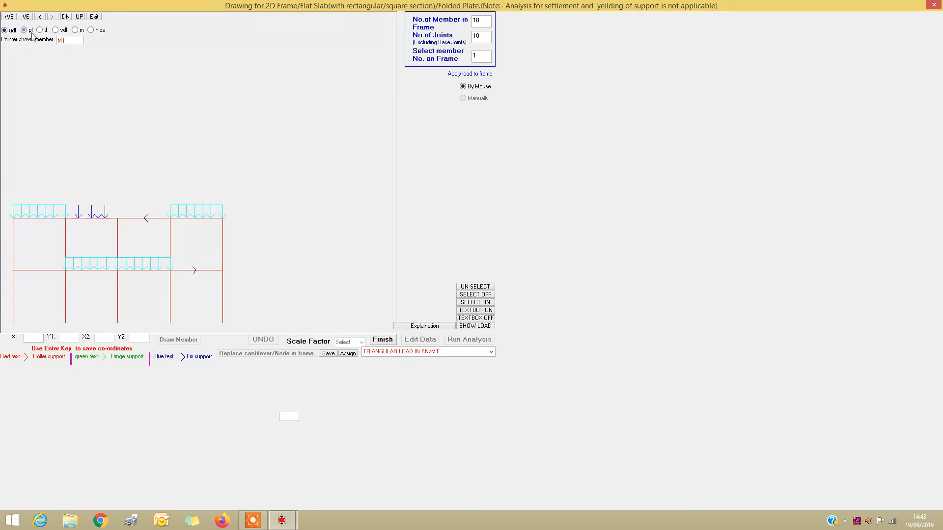
click(39, 30)
click(94, 17)
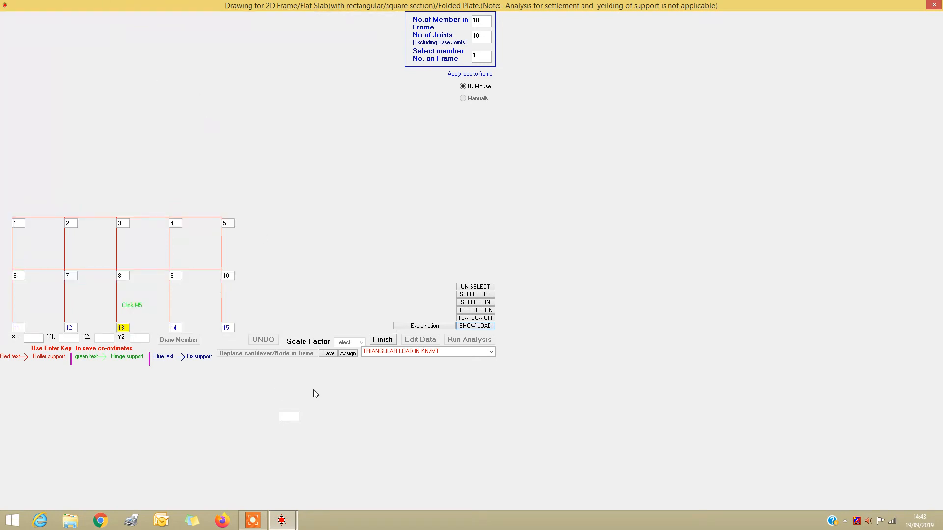
- Save the frame data over the existing DAT file m, confirming the replacement
click(329, 355)
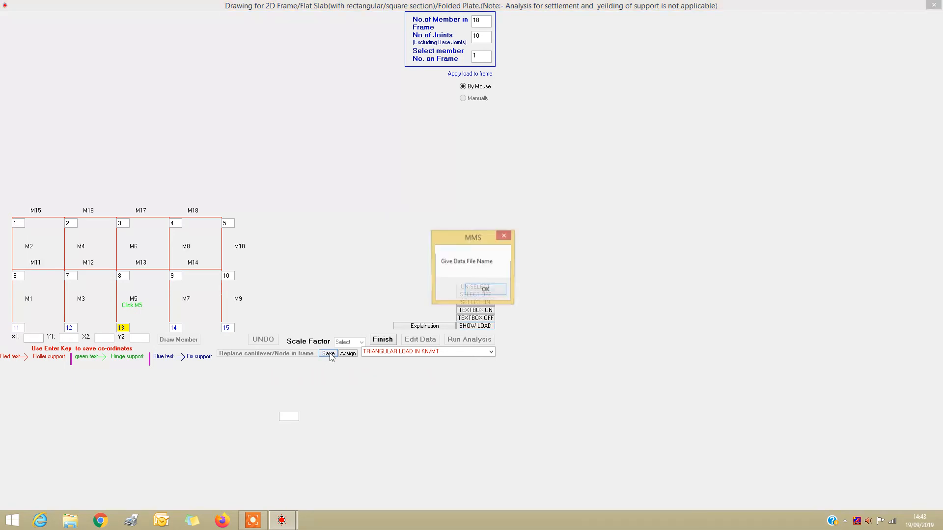
click(484, 291)
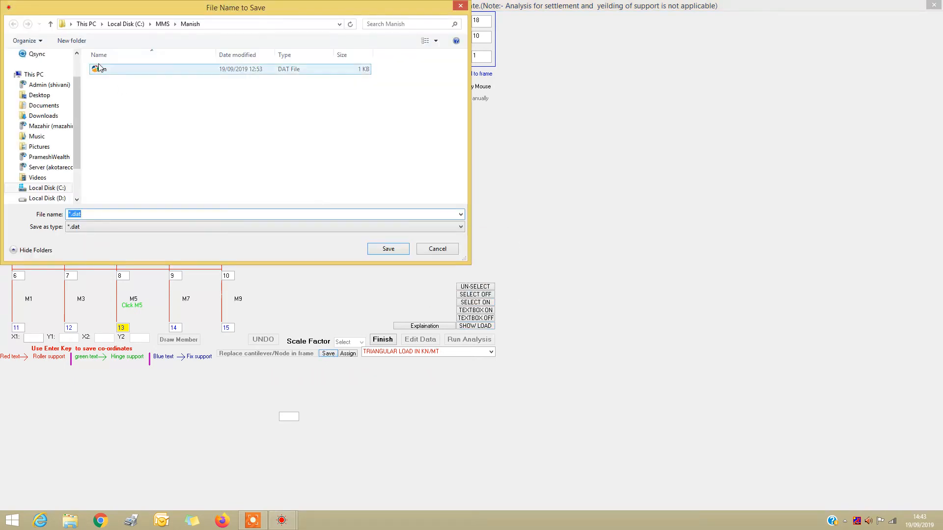
click(104, 72)
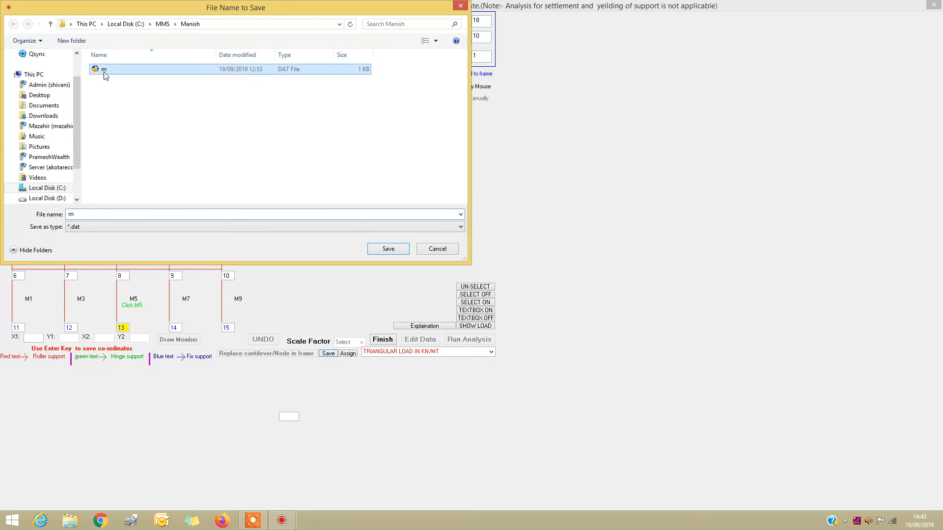
click(388, 249)
key(Return)
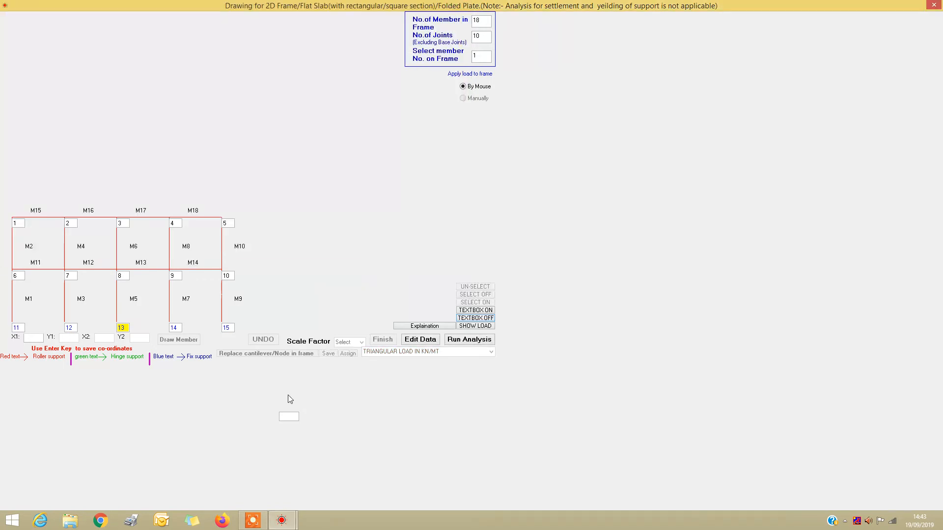
- Examine the stored section sizes and loads of several columns and of middle beam M14
click(415, 339)
click(171, 313)
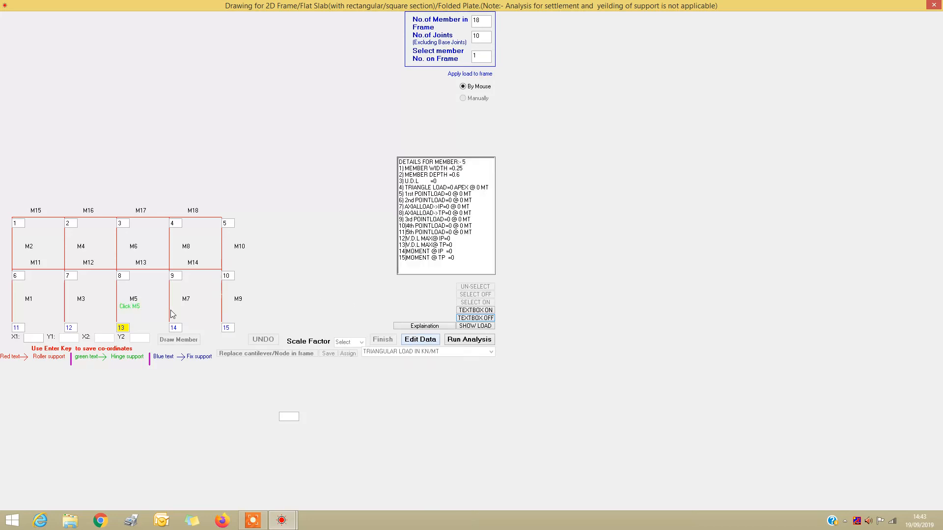
click(16, 254)
click(186, 253)
click(68, 251)
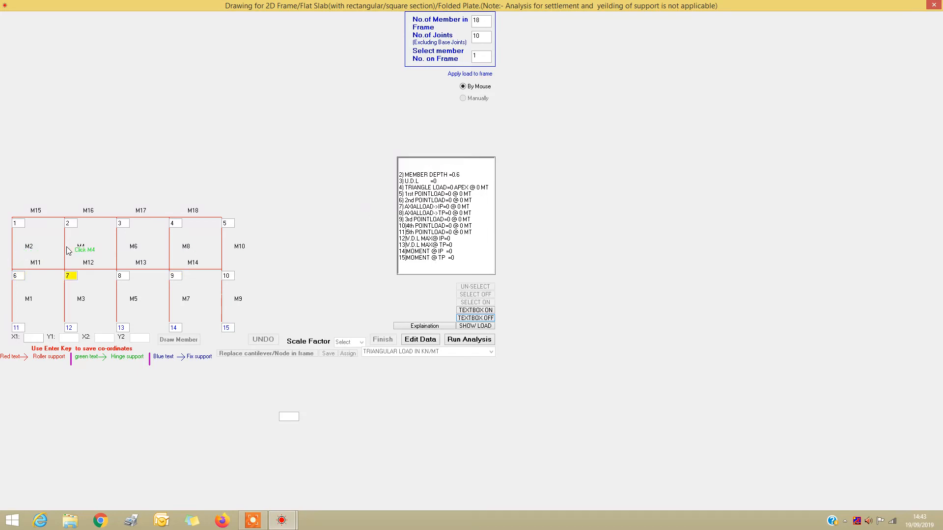
click(122, 255)
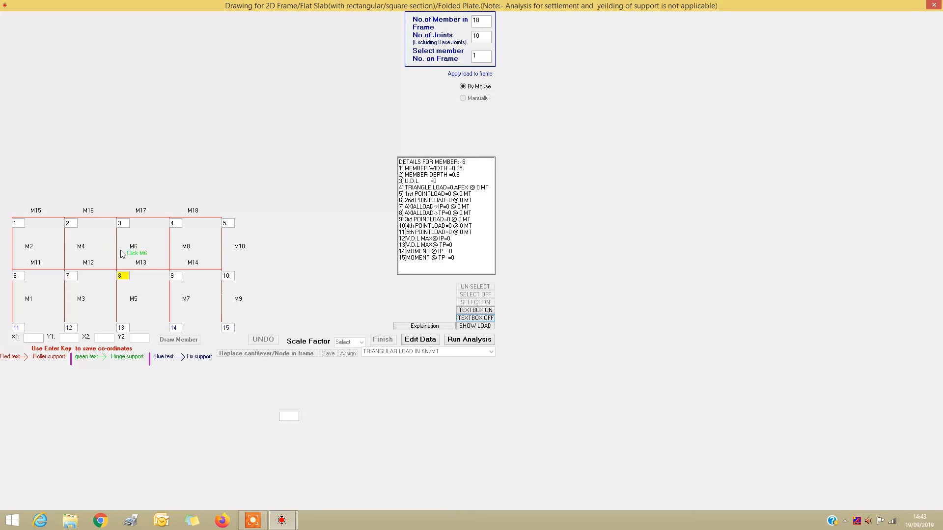
click(172, 300)
click(191, 276)
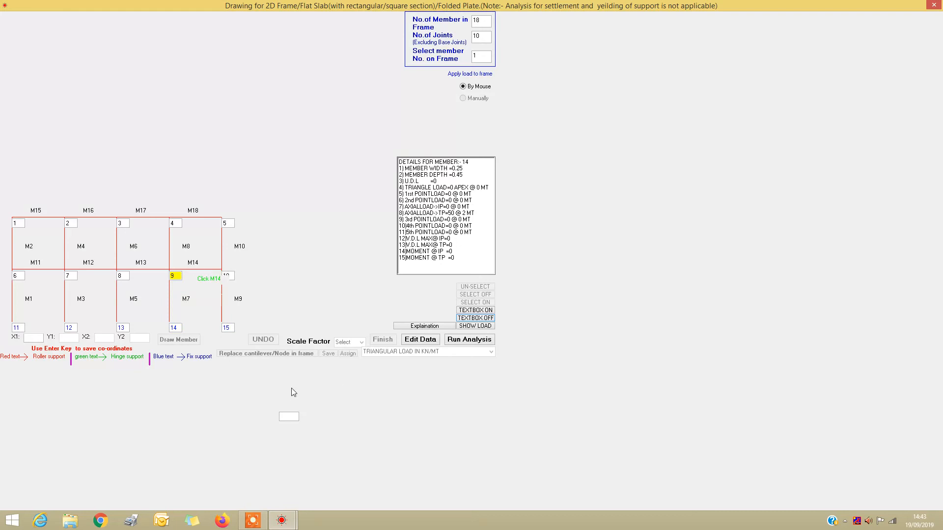
- Open member 7 for editing individually rather than in serial, and accept all values in its property table
click(421, 341)
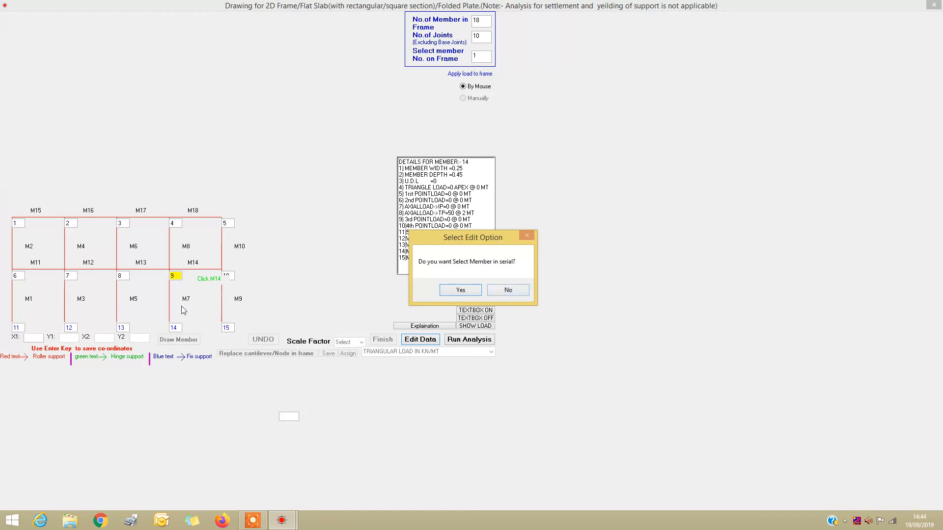
click(505, 289)
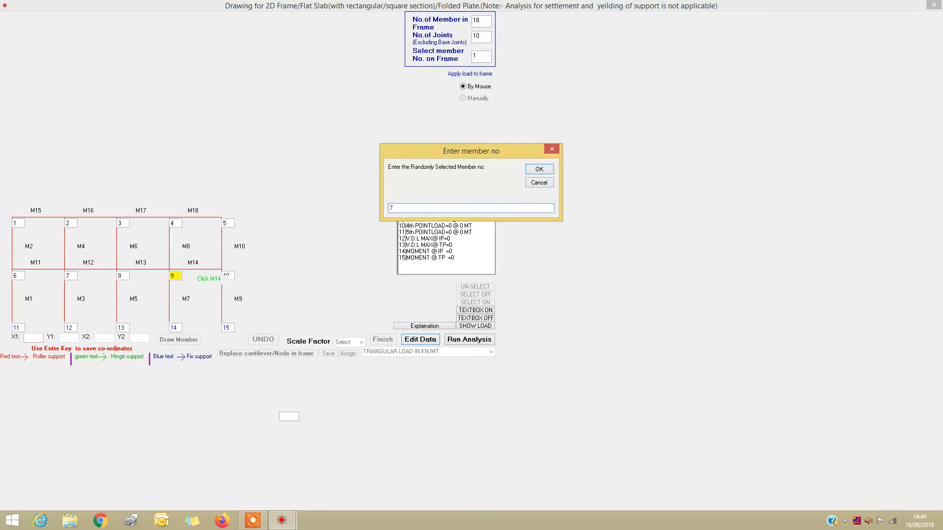
key(Return)
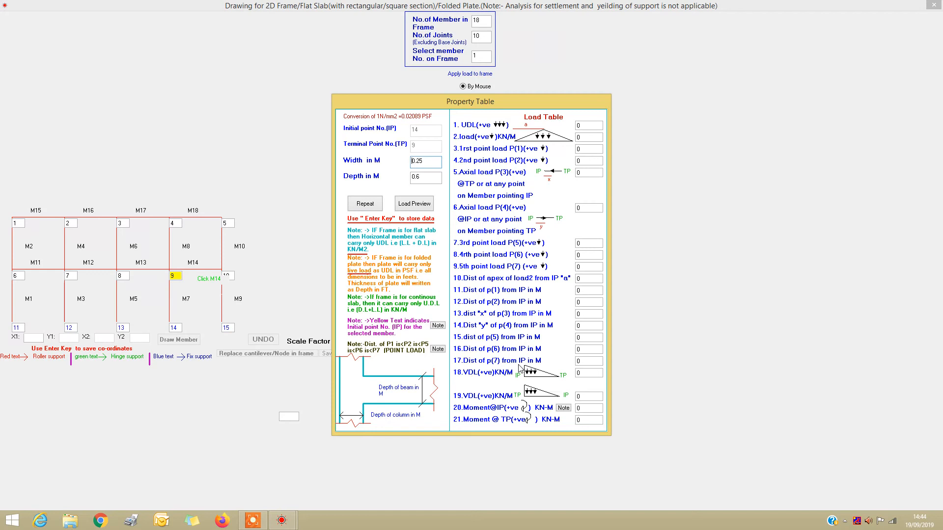
key(Return)
key(Return)
key(Return)
key(Return)
key(Return)
key(Return)
key(Return)
key(Return)
key(Return)
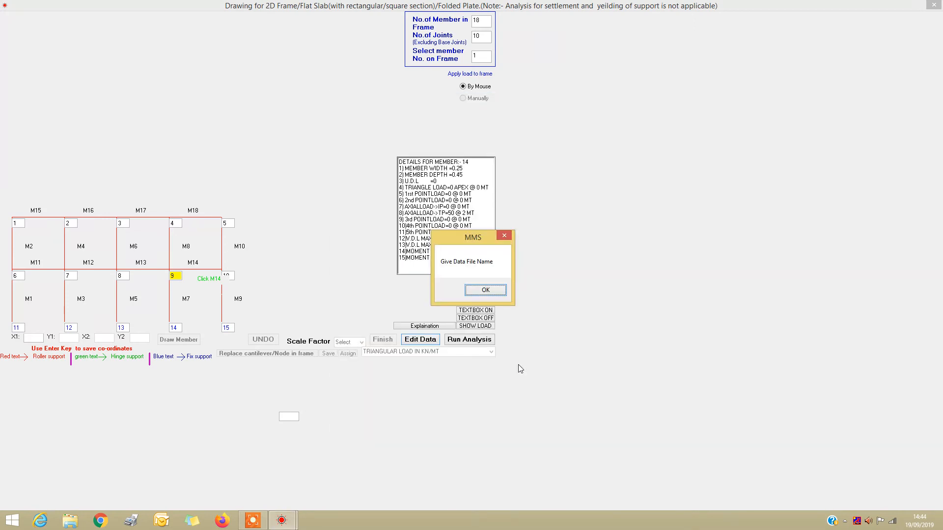
- Save the edited member data over the existing DAT file m
click(476, 290)
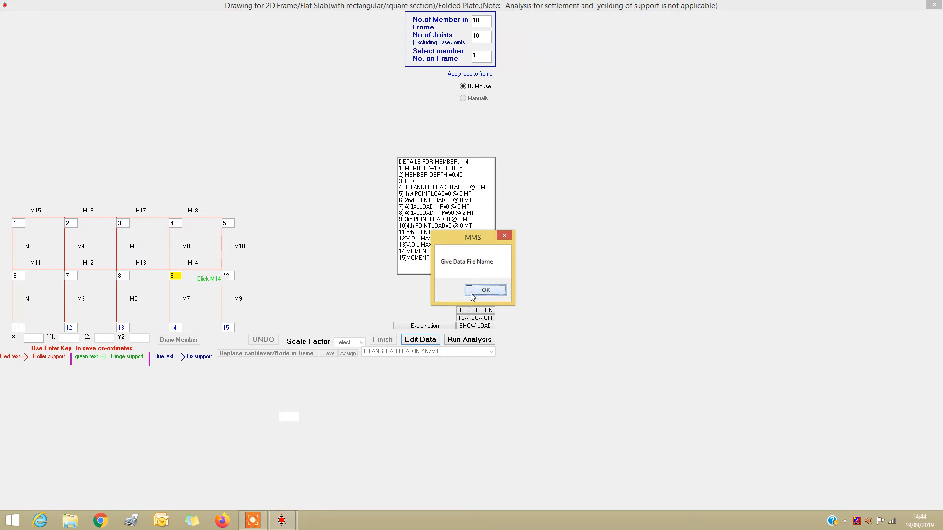
click(98, 69)
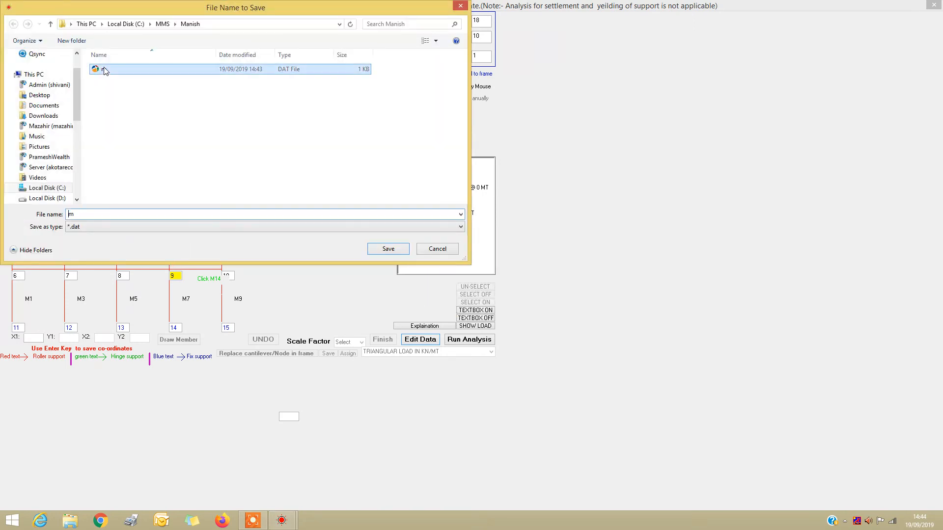
click(385, 251)
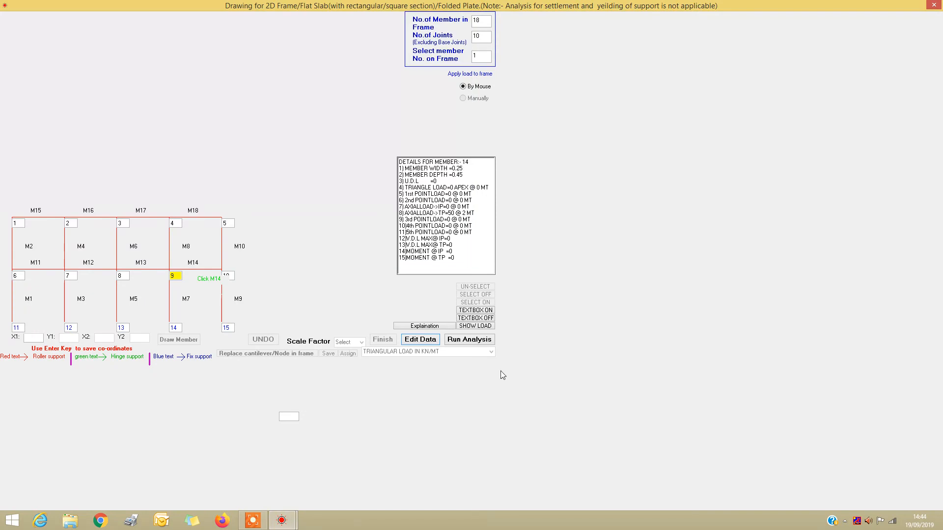
- Run the input program for the saved 2D frame and check its generated output listing
click(469, 340)
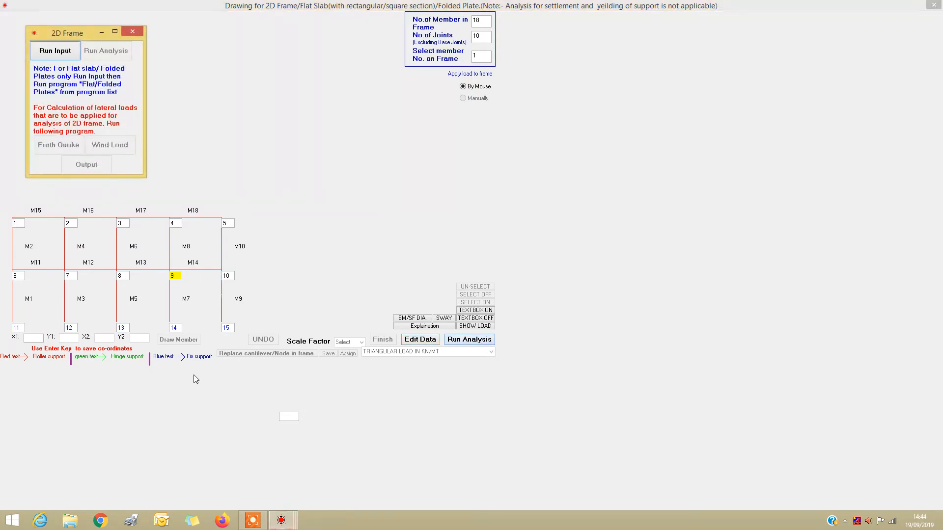
click(151, 227)
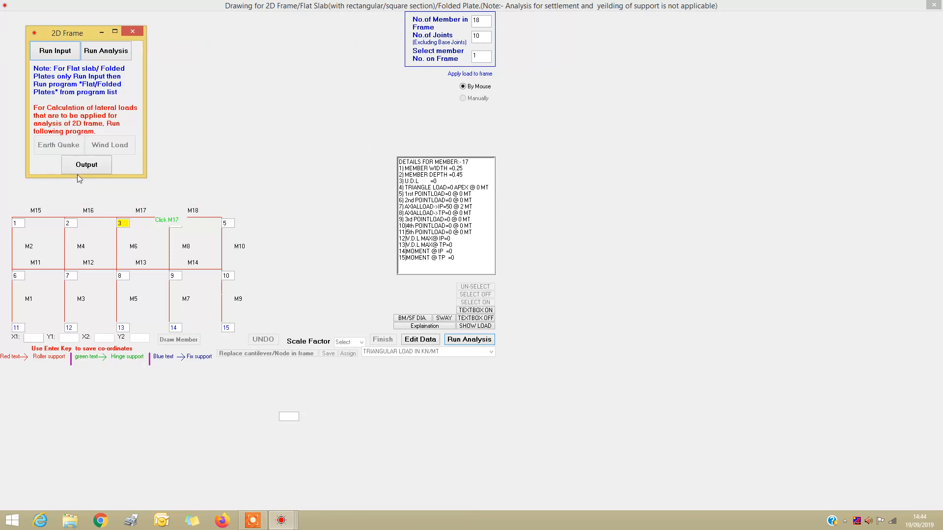
click(86, 166)
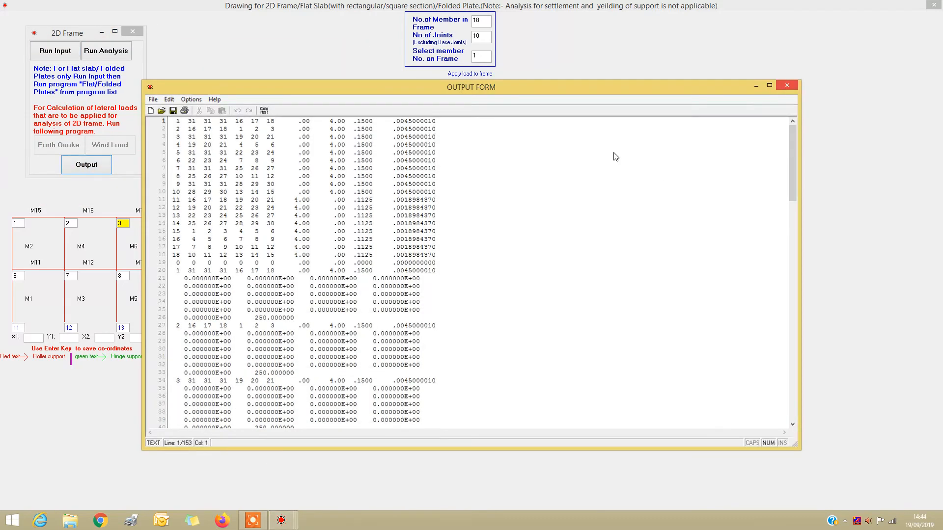
click(787, 85)
- Run the 2D frame analysis with modulus of elasticity 2e8 kN/m2 and individual-case load factors of 1 for vertical and 1 for lateral load
click(120, 55)
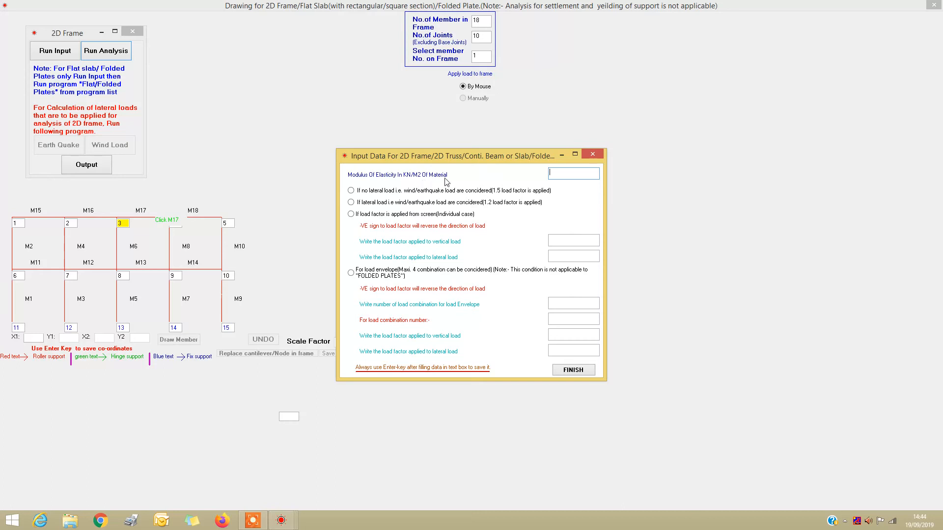
text(2e8)
click(351, 214)
text(1)
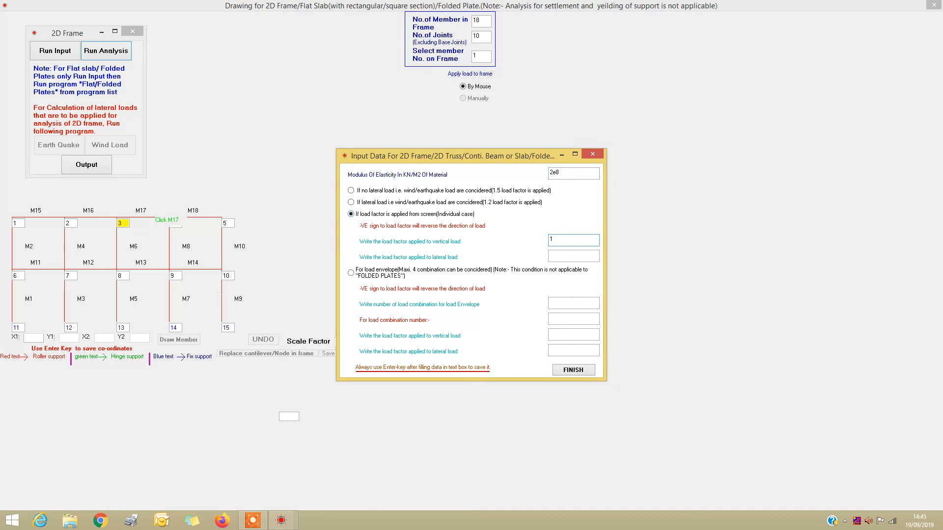
key(Return)
key(Return)
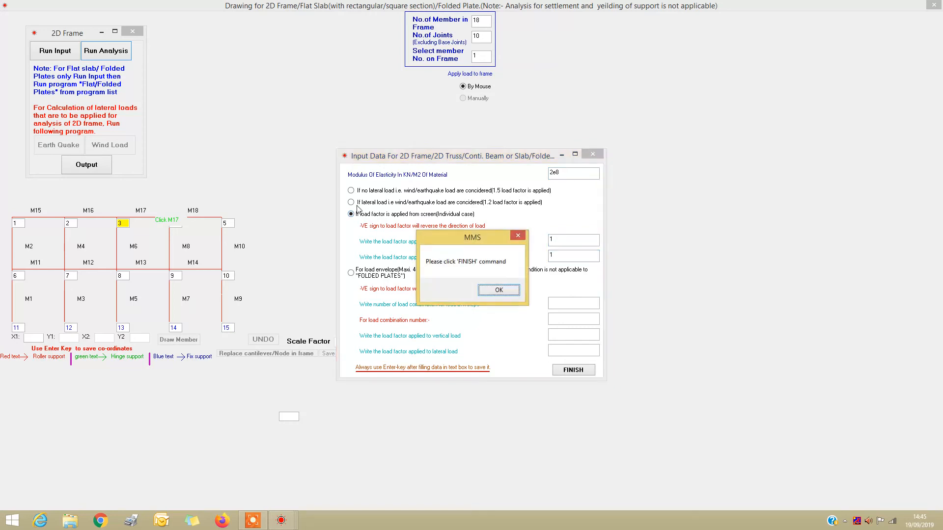
click(492, 291)
click(569, 372)
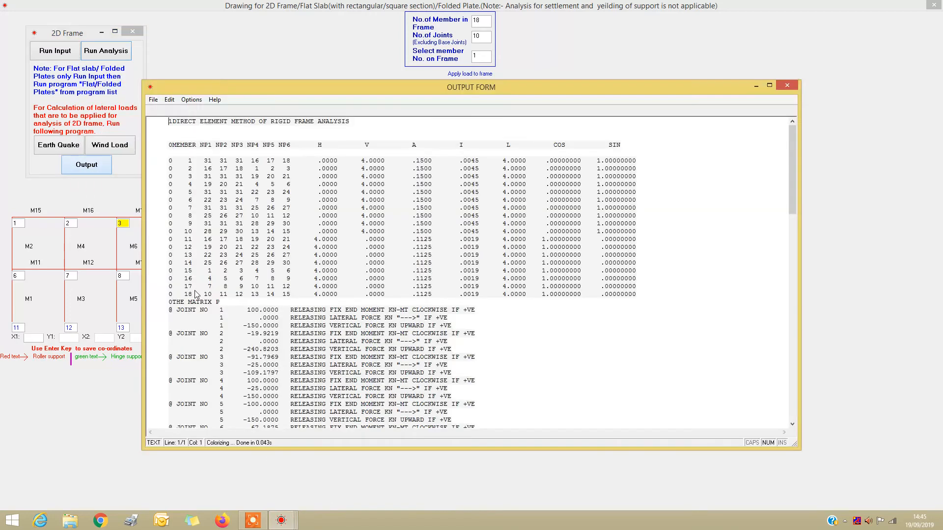
- Read the analysis output through to the member moments and axial forces, and close the output and the 2D Frame window
scroll(296, 257, down, 20)
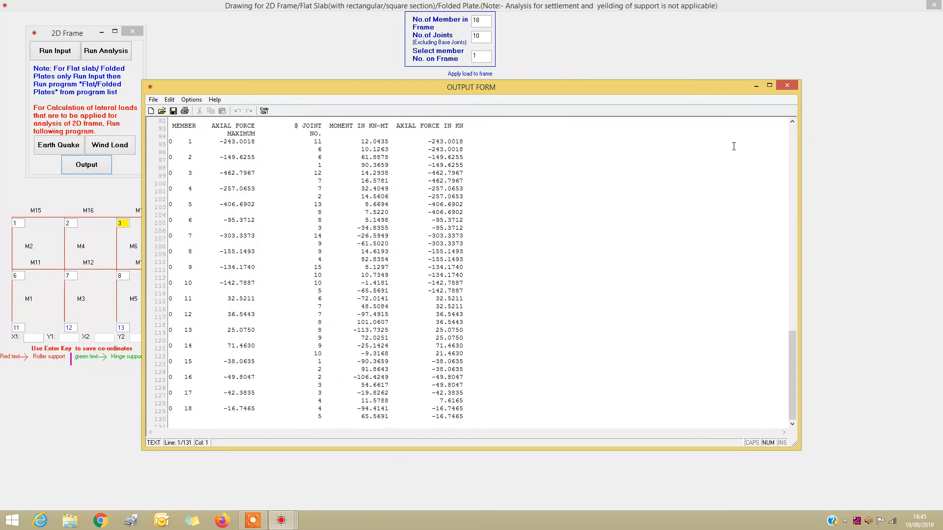
click(789, 87)
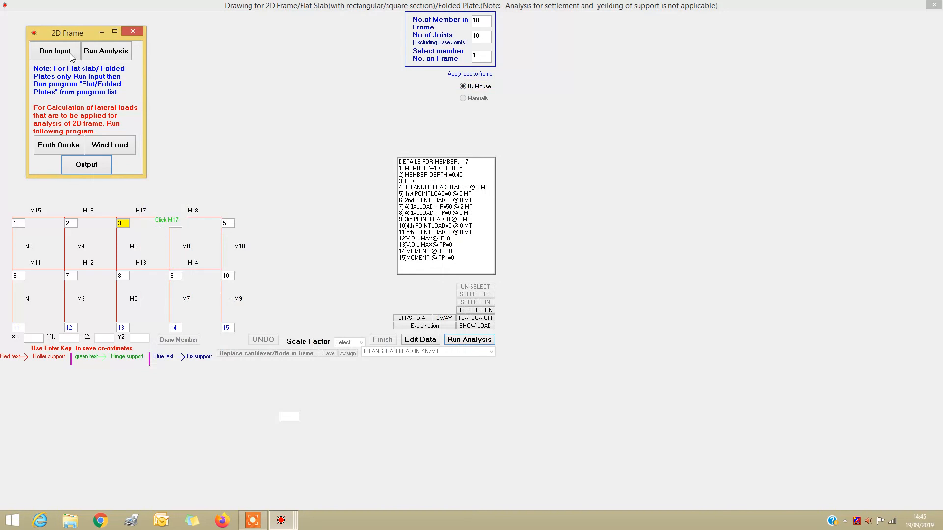
click(133, 31)
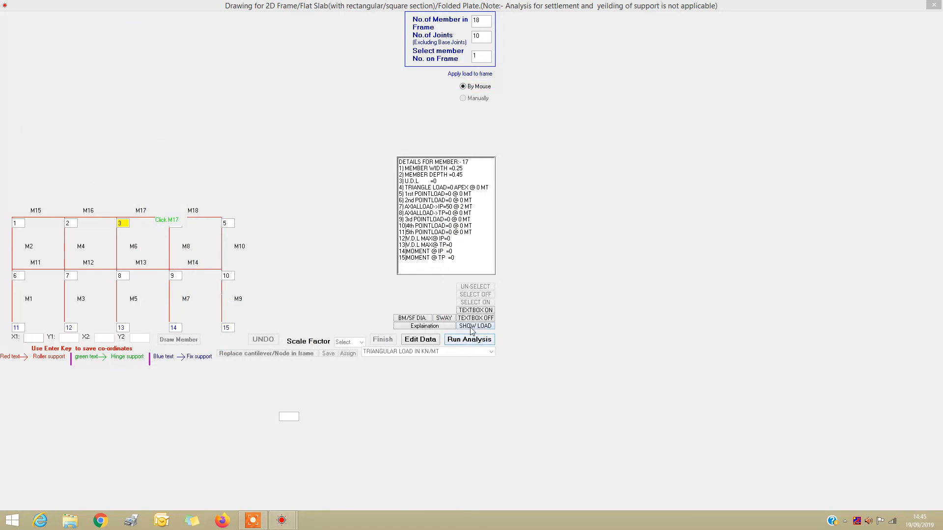
- Display the sway diagram of the whole frame, repositioned toward the middle of its view and enlarged
click(446, 319)
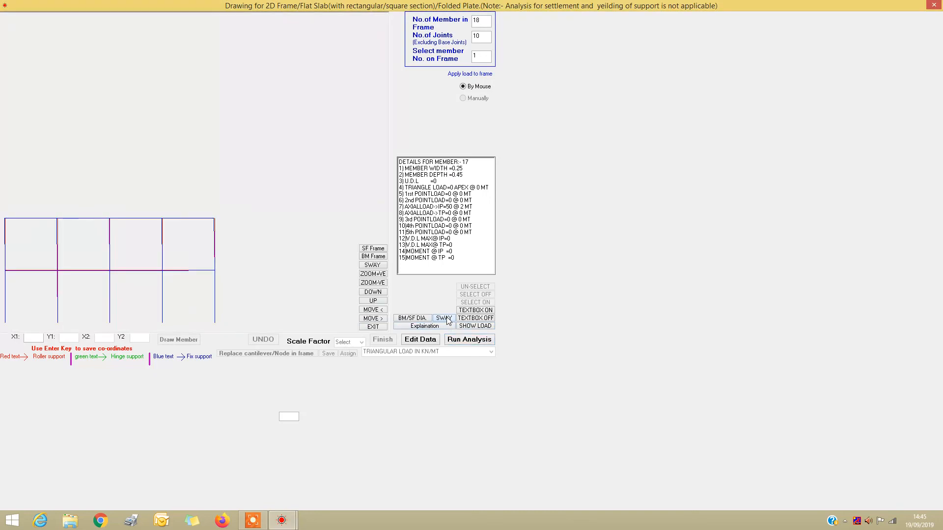
click(373, 319)
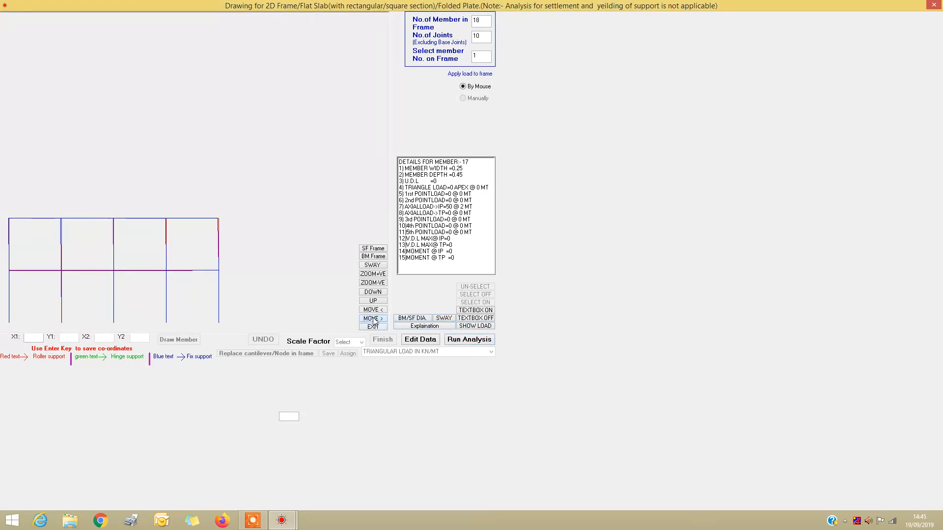
click(373, 319)
click(373, 318)
click(373, 318)
click(373, 318)
click(374, 319)
click(374, 318)
double_click(373, 318)
click(374, 300)
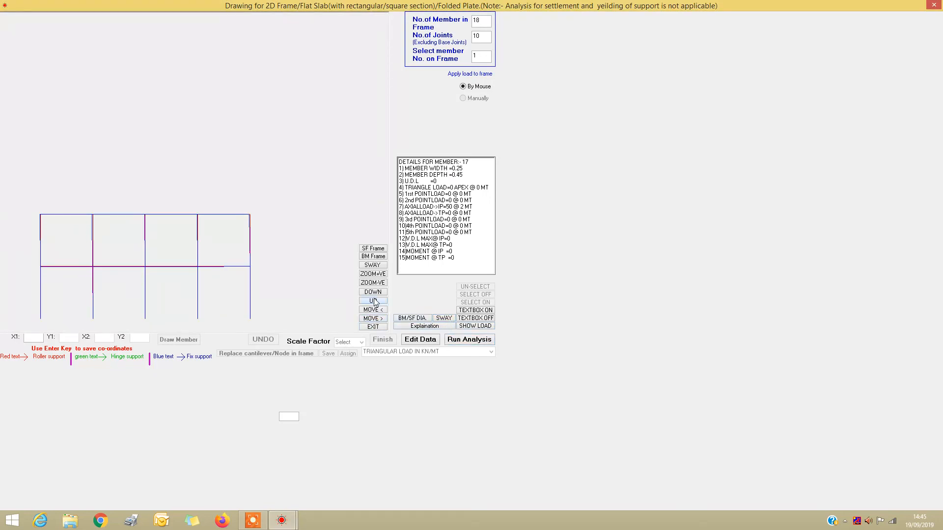
triple_click(374, 301)
triple_click(375, 301)
triple_click(374, 301)
triple_click(374, 301)
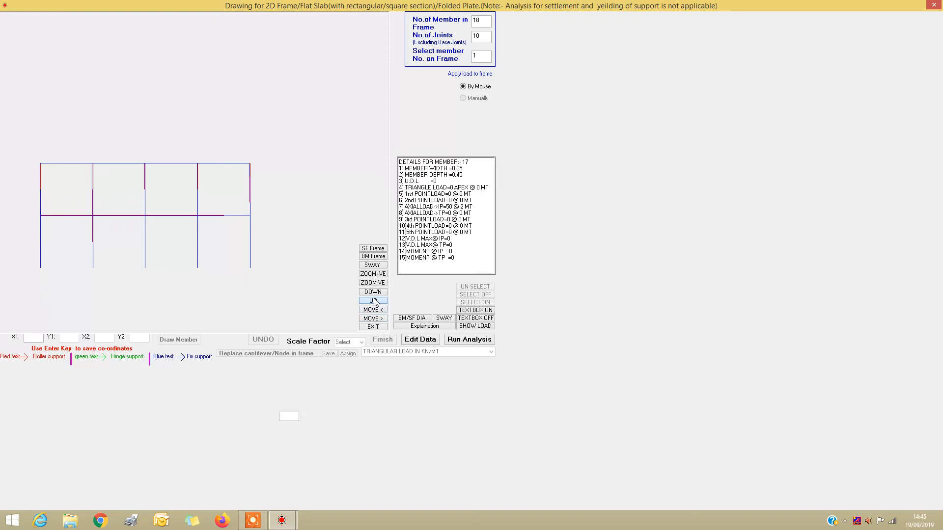
triple_click(375, 301)
triple_click(374, 301)
triple_click(374, 301)
triple_click(374, 301)
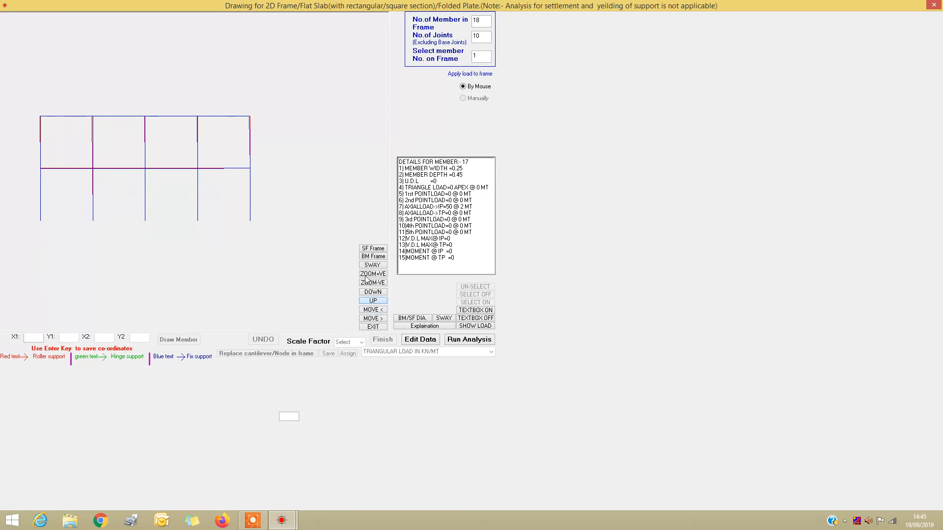
click(365, 274)
click(365, 274)
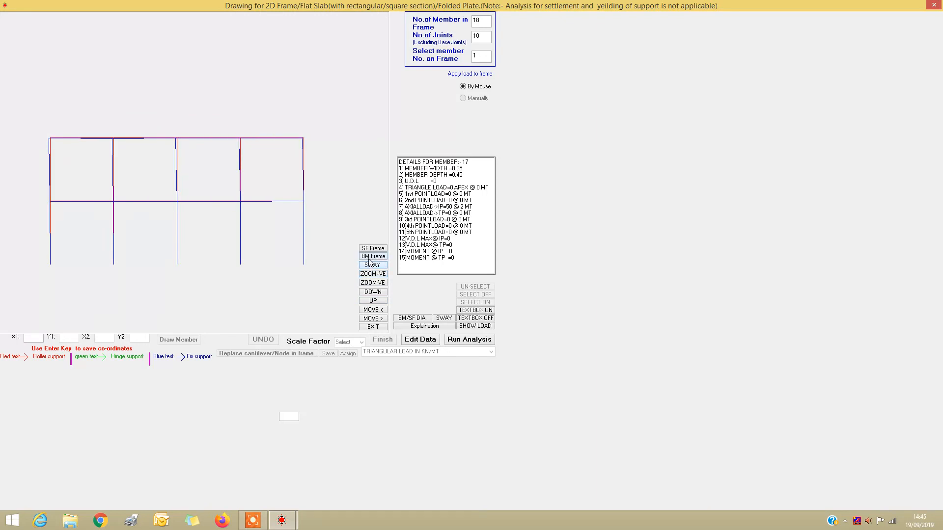
- View the bending moment and shear force diagrams of the whole frame, and exit the diagram view
click(369, 257)
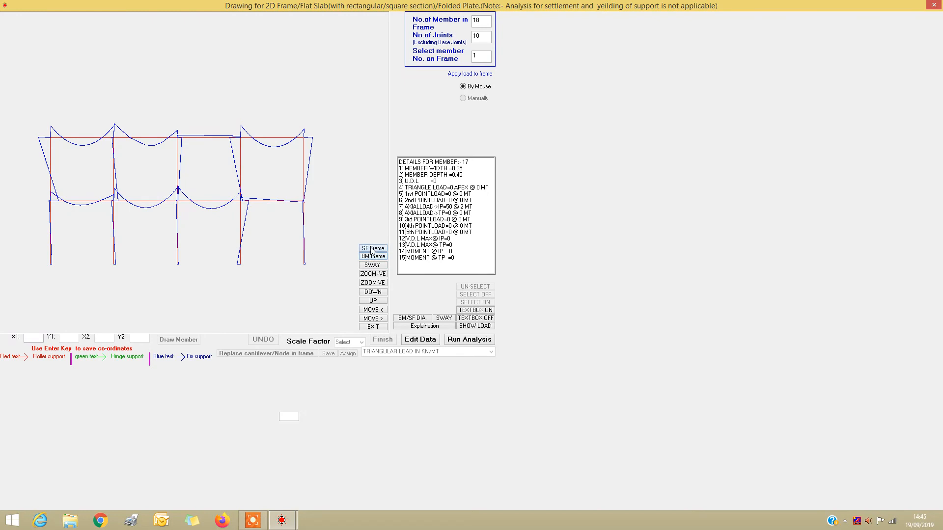
click(372, 249)
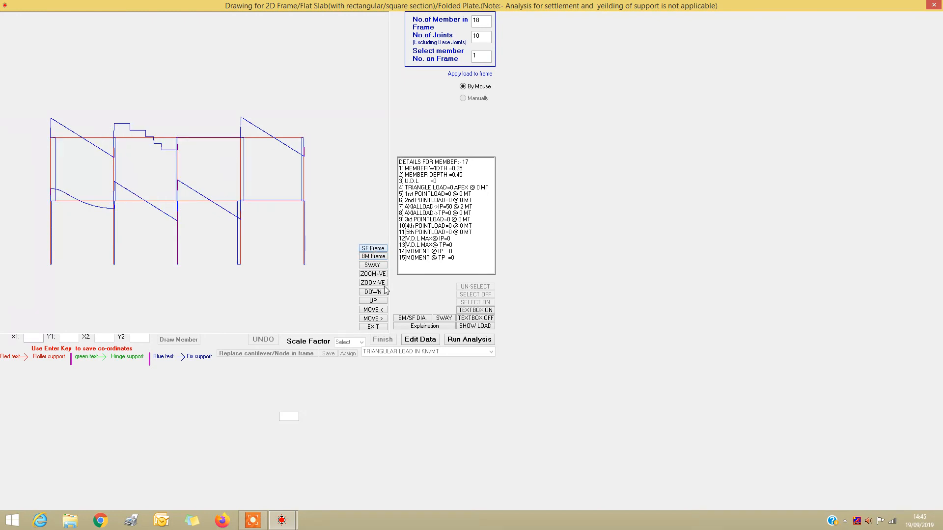
click(373, 327)
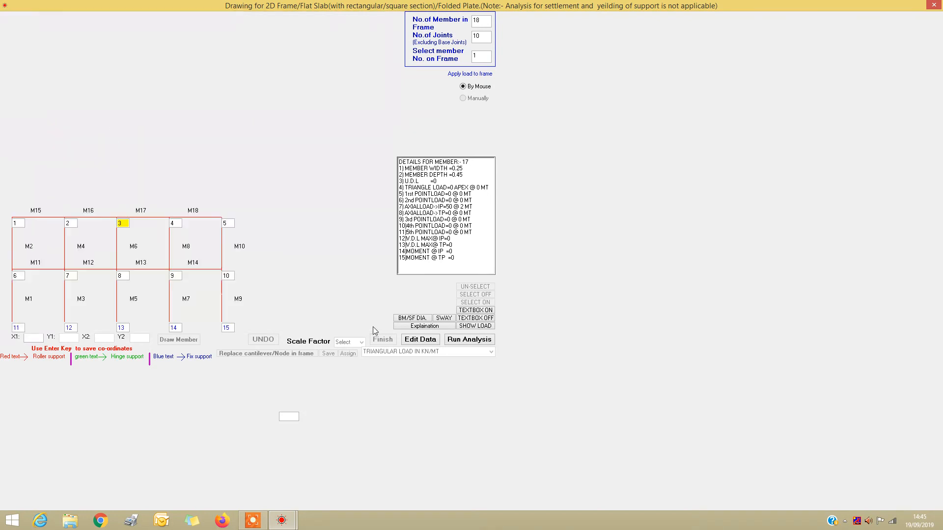
- Show the shear force and bending moment diagrams for member 14
click(418, 319)
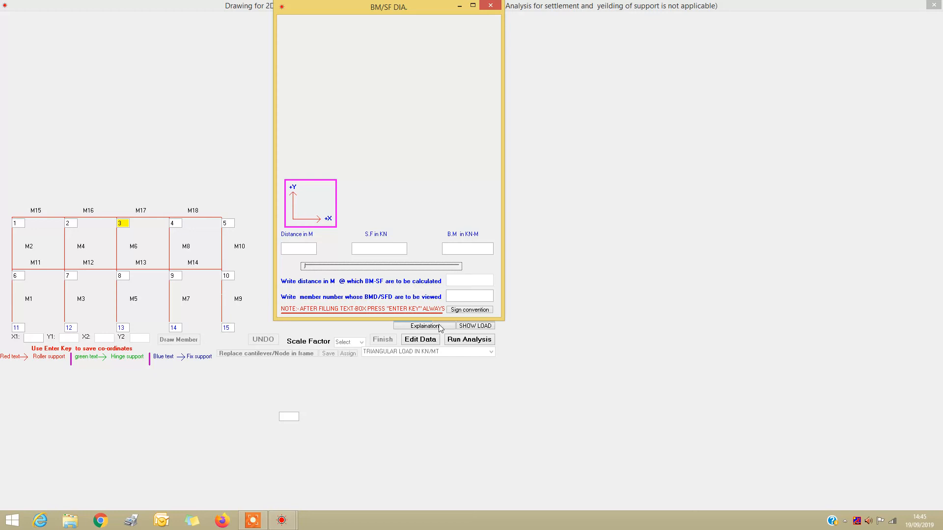
click(456, 295)
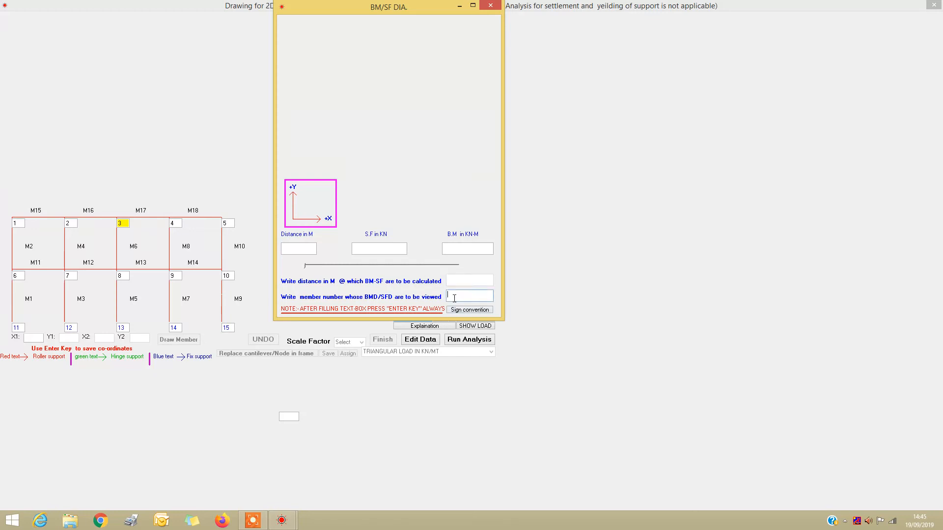
text(14)
key(Return)
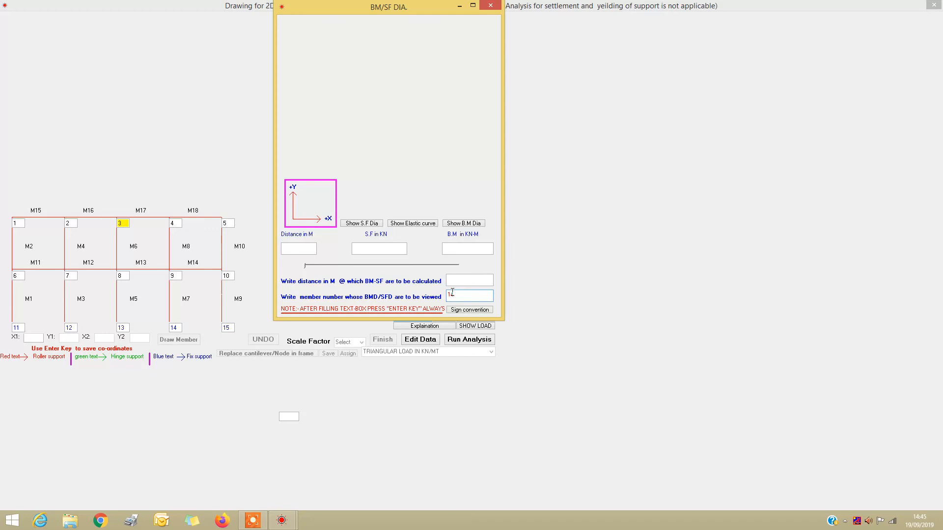
click(370, 226)
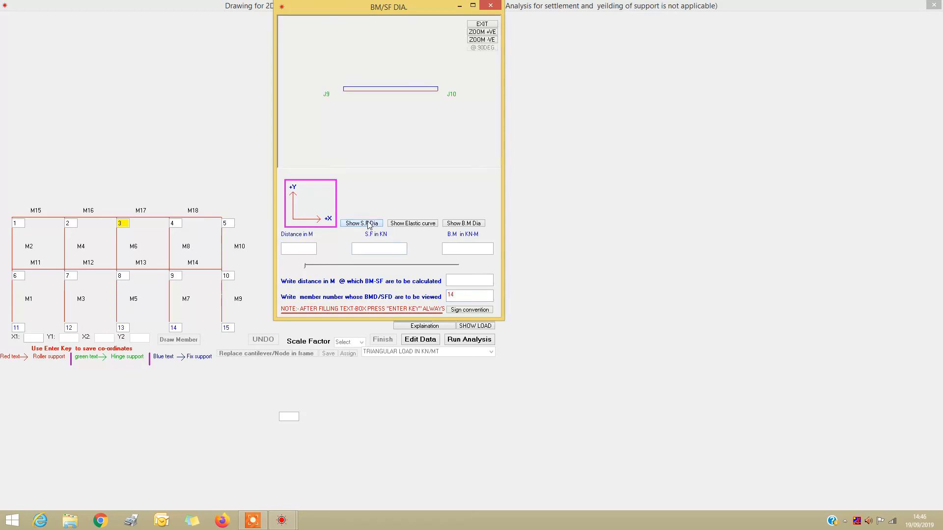
click(455, 226)
- Calculate member 14's shear force and bending moment at 1.2 m and at about 1.88 m, and close the diagram window
click(451, 281)
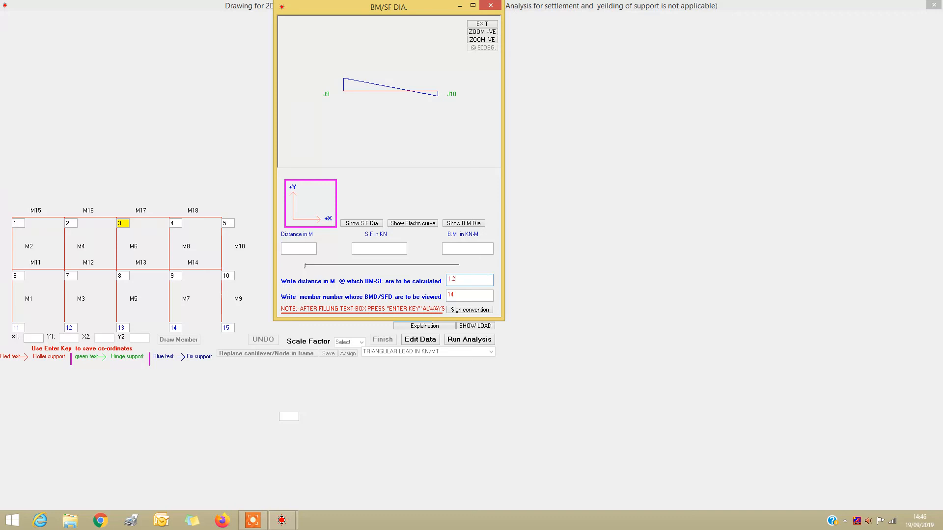
key(Return)
drag(304, 267, 378, 269)
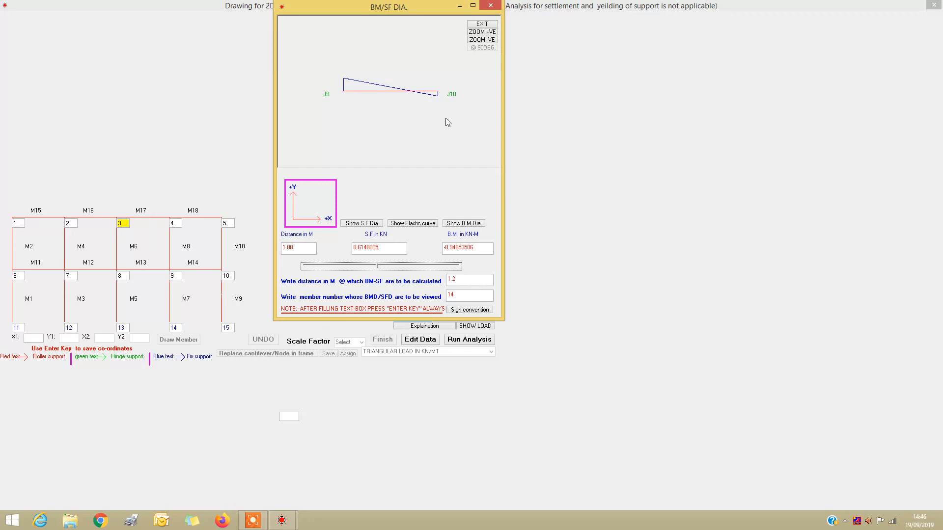
click(492, 6)
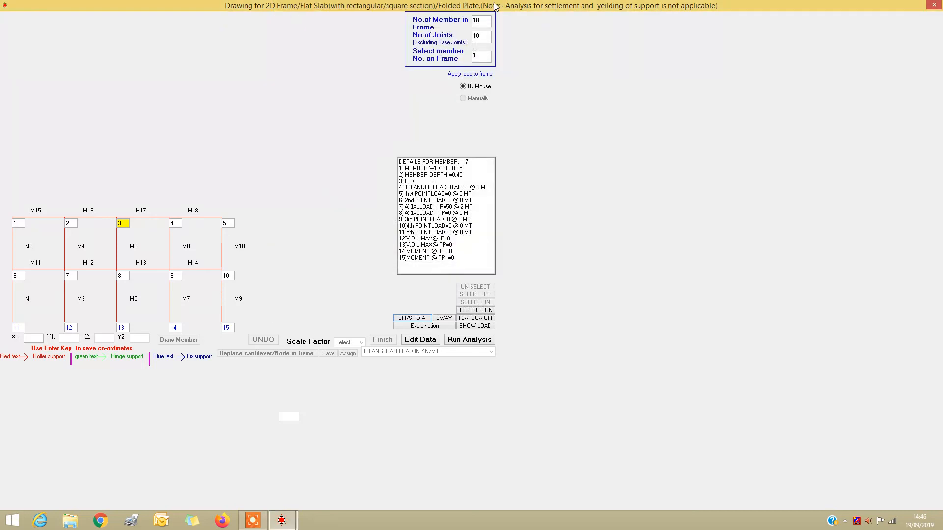
- Close the frame drawing and open the rectangular beam design program for the current frame
click(933, 6)
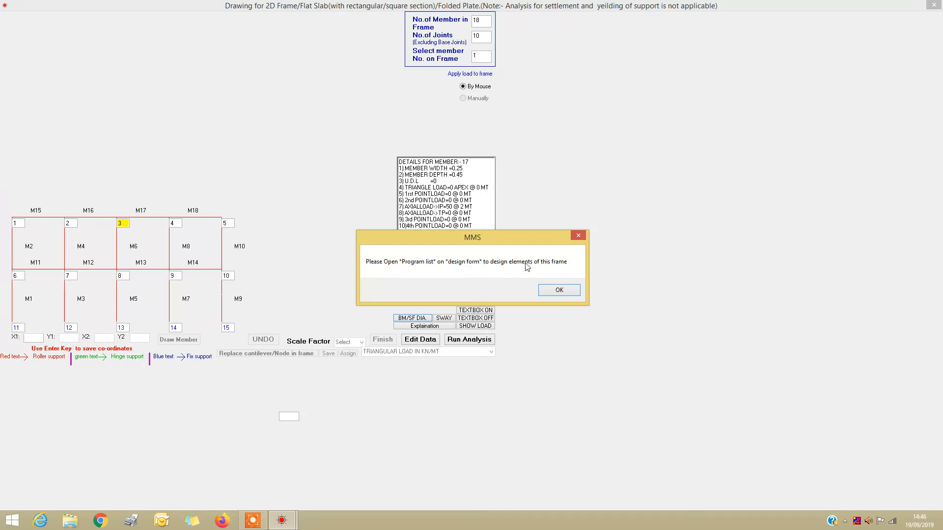
click(559, 290)
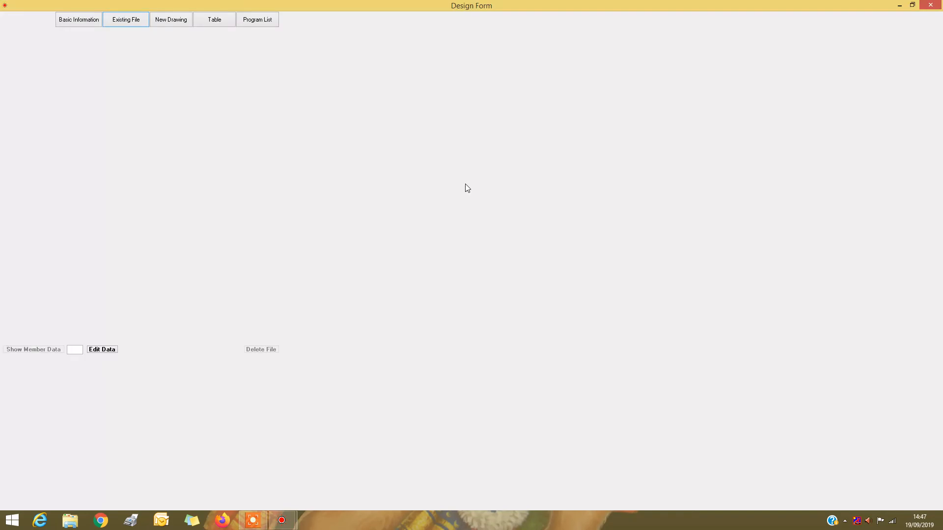
click(247, 21)
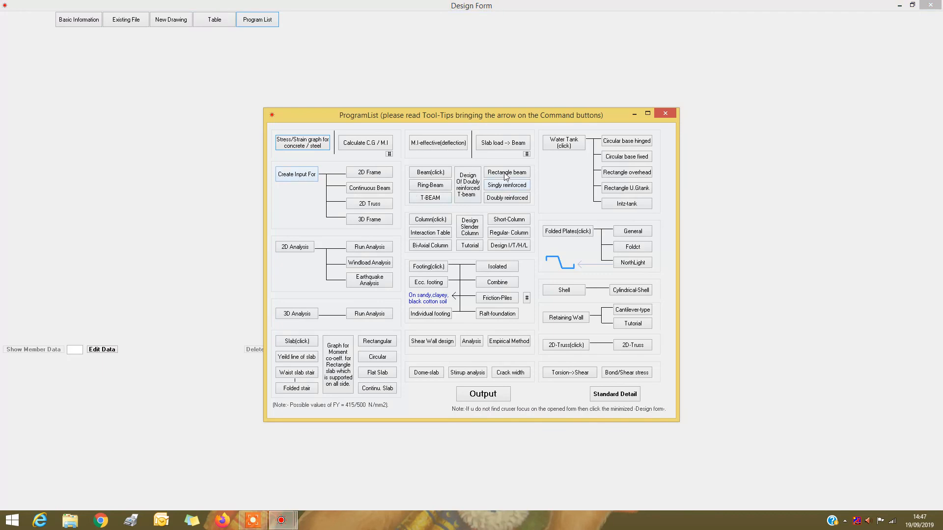
click(506, 173)
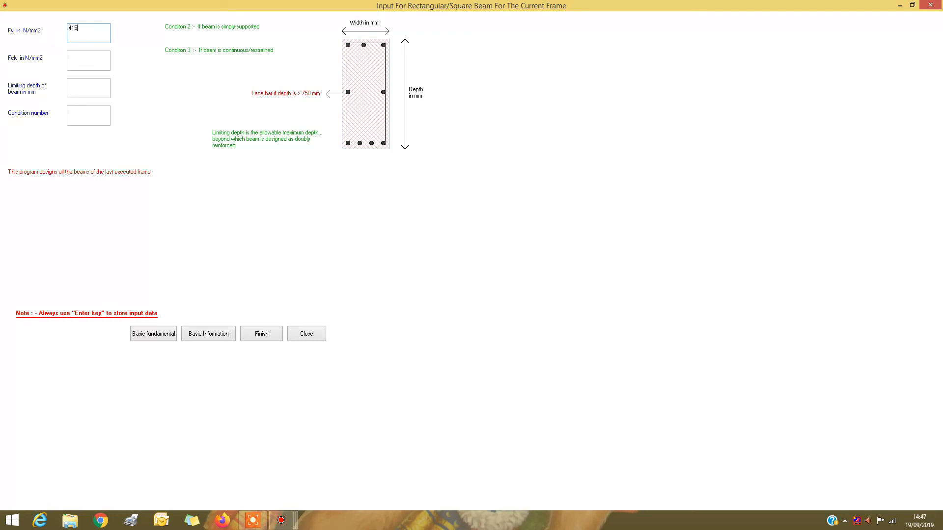
- Submit the beam design input with Fy 415 N/mm2, Fck 20 N/mm2, limiting depth 450 mm and condition 3, and return to the Design Form
key(Return)
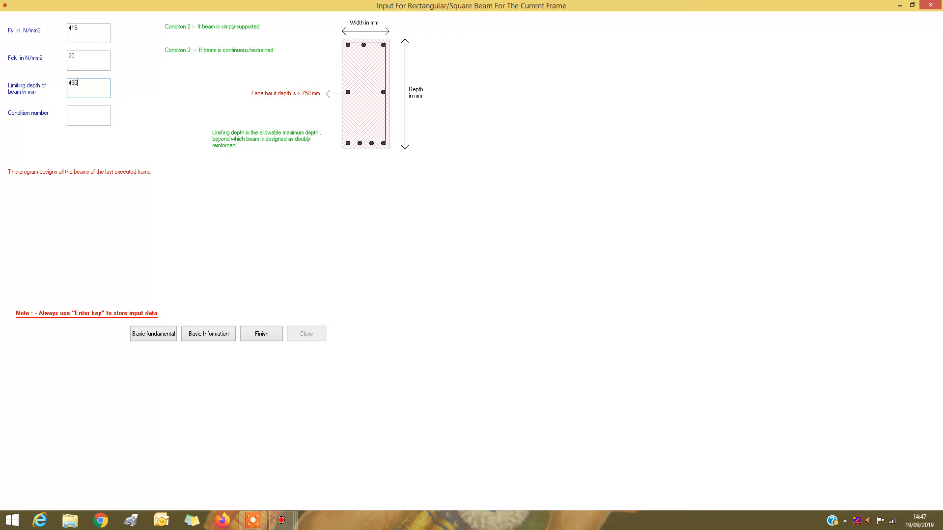
key(Return)
click(276, 335)
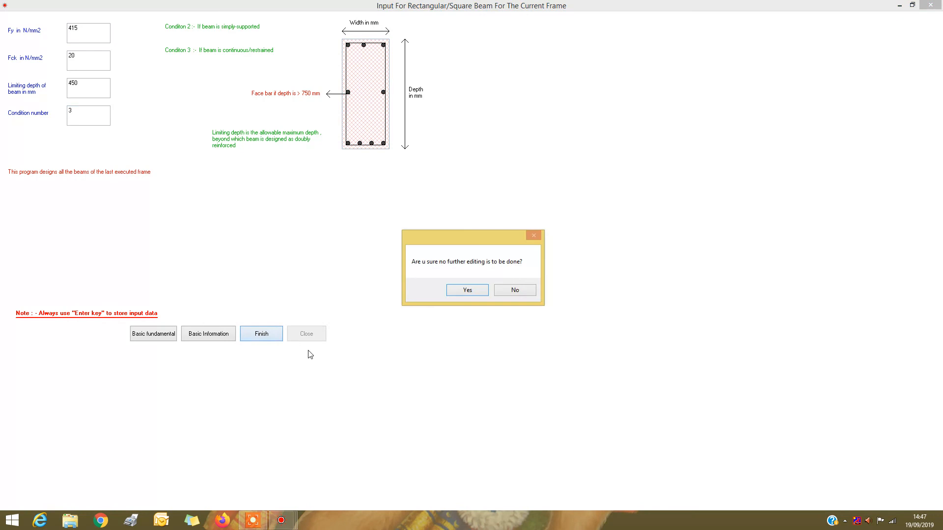
click(462, 293)
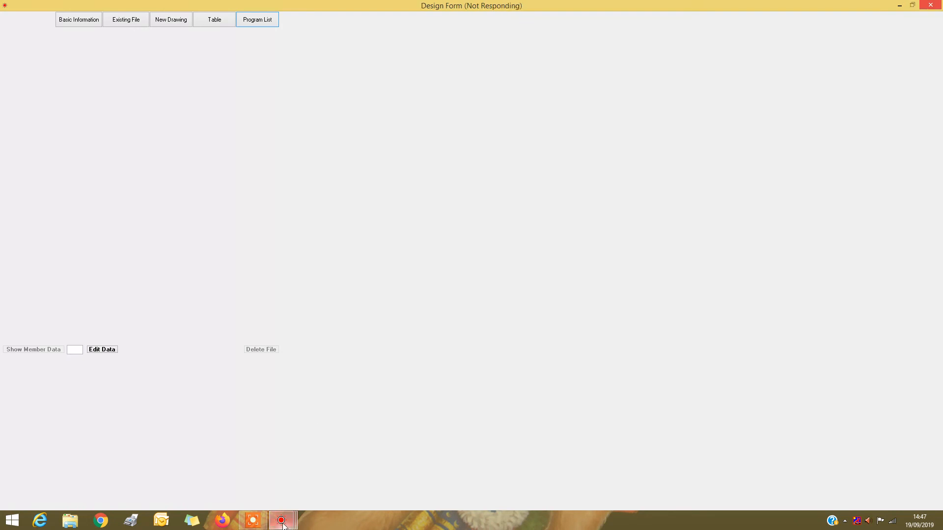
mouse_move(284, 525)
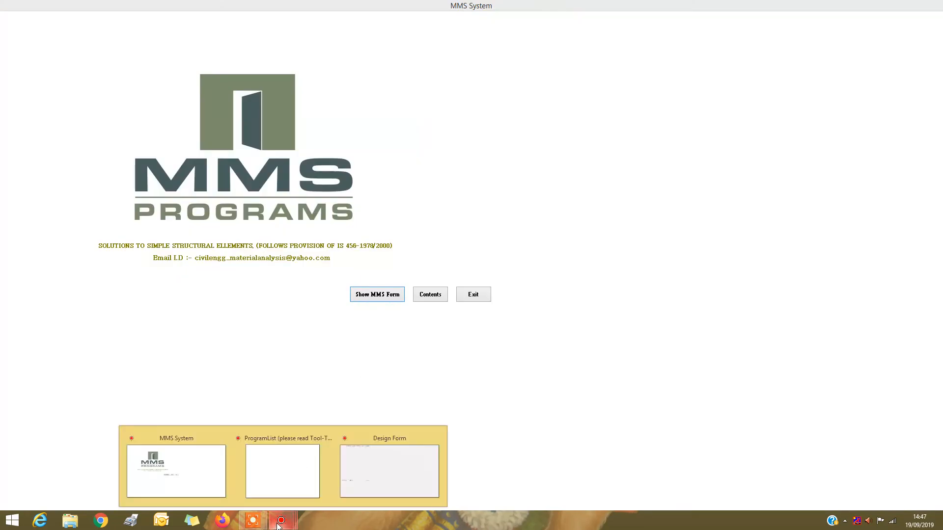
click(365, 471)
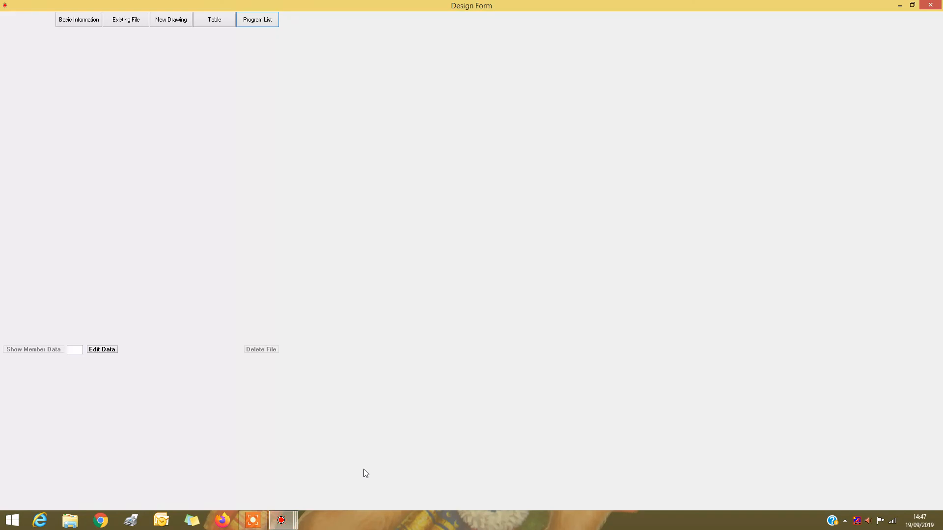
- Open the beam design output from the program list, review the design and deflection results for members 11 to 14, and close it
click(280, 520)
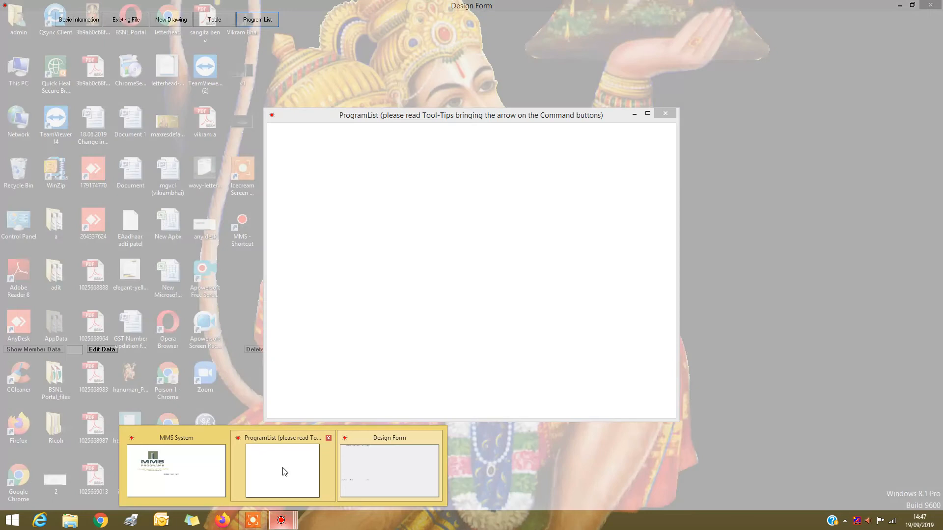
click(282, 467)
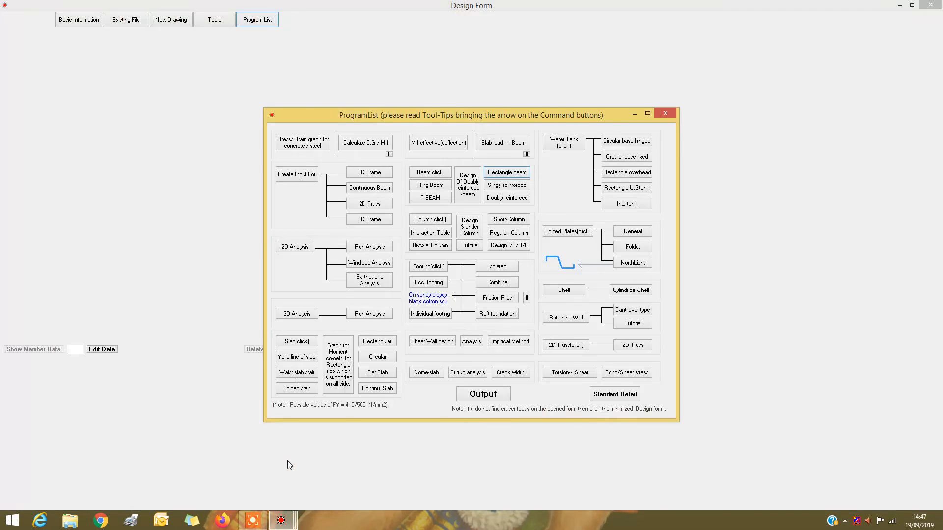
click(474, 395)
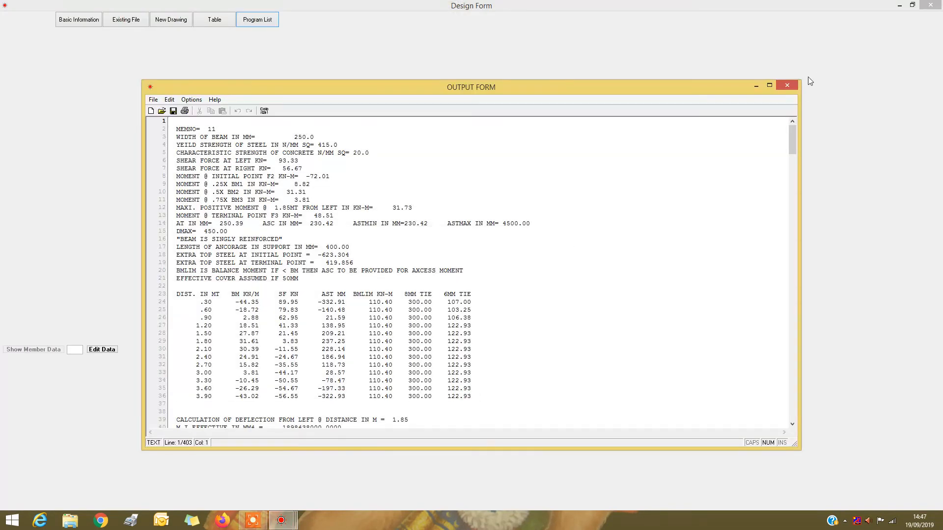
click(770, 85)
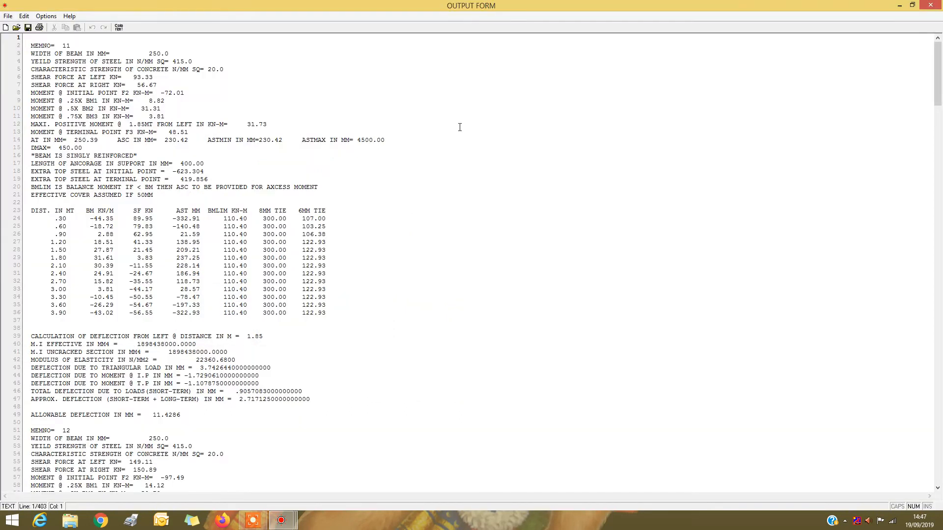
scroll(456, 127, down, 2)
scroll(456, 127, down, 4)
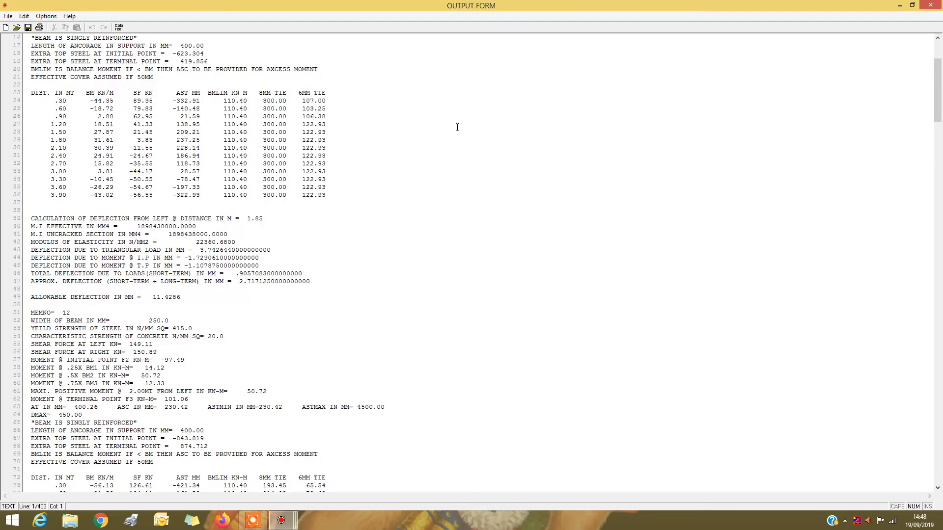
scroll(457, 127, down, 20)
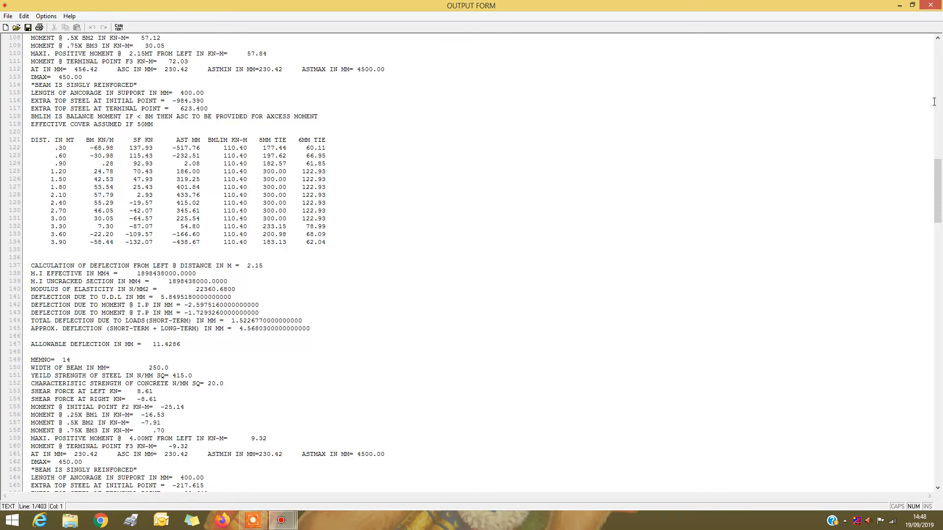
click(932, 6)
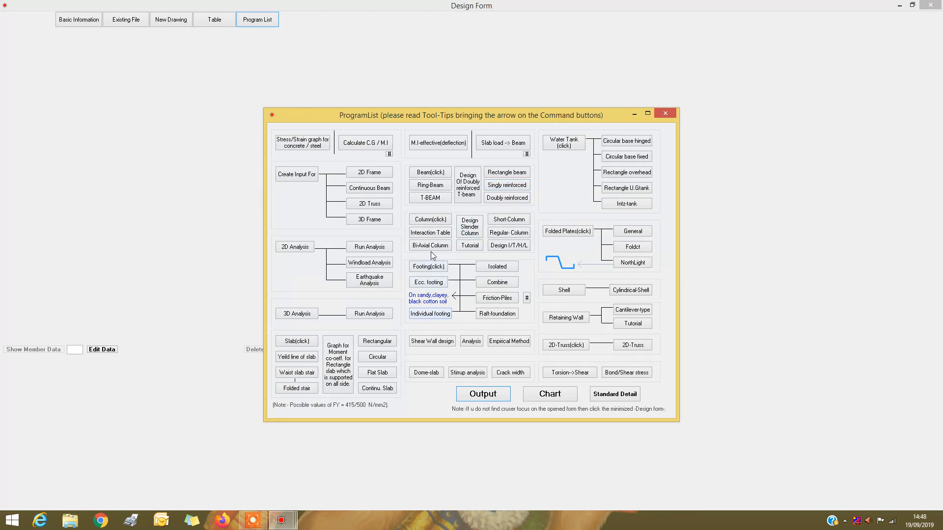
- Open the column Interaction Table program and bring up its P-M interaction diagram form
click(436, 232)
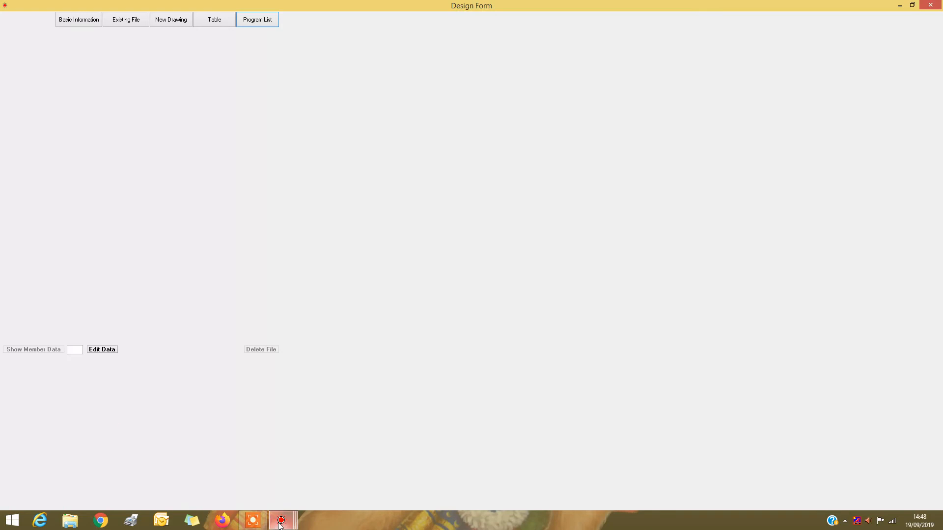
mouse_move(278, 522)
click(281, 471)
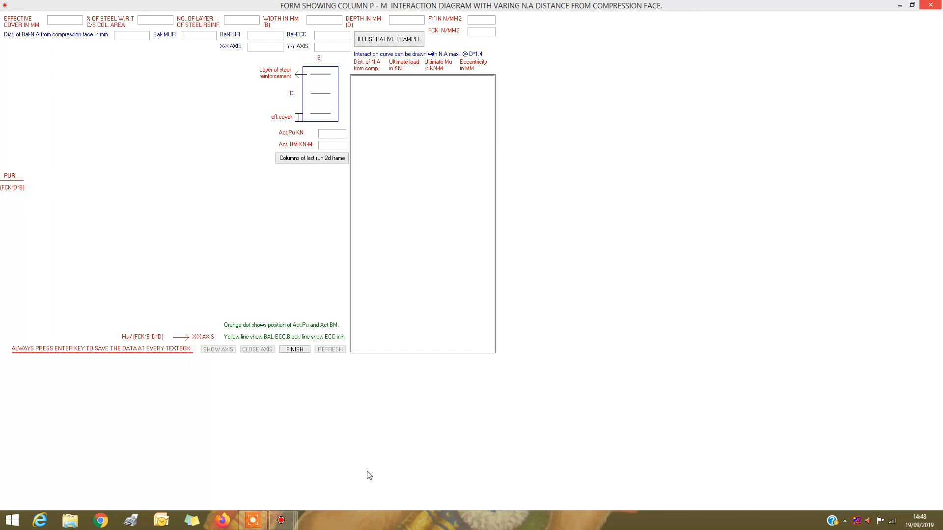
mouse_move(284, 527)
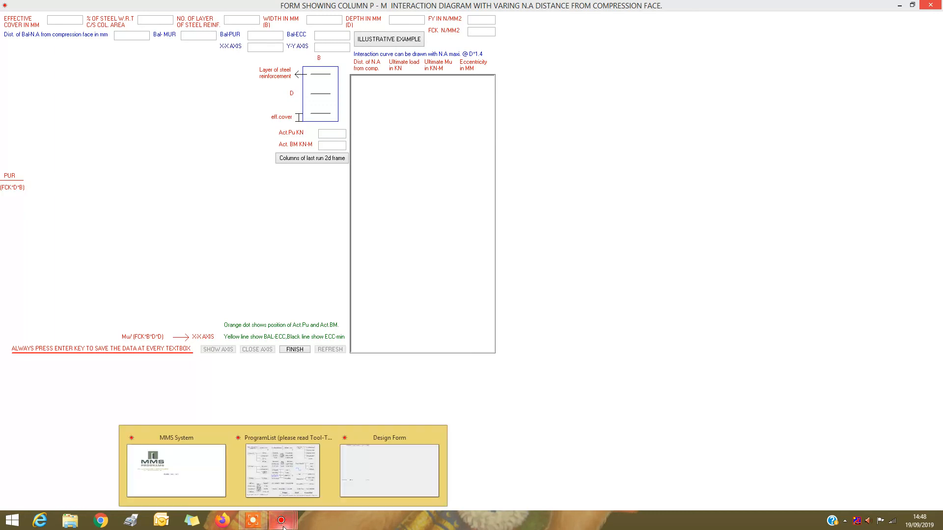
mouse_move(253, 522)
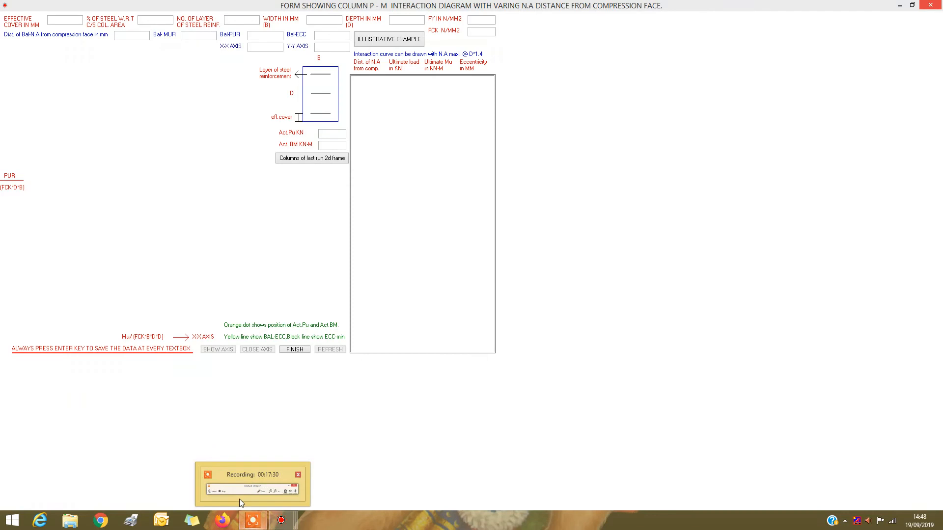
mouse_move(240, 499)
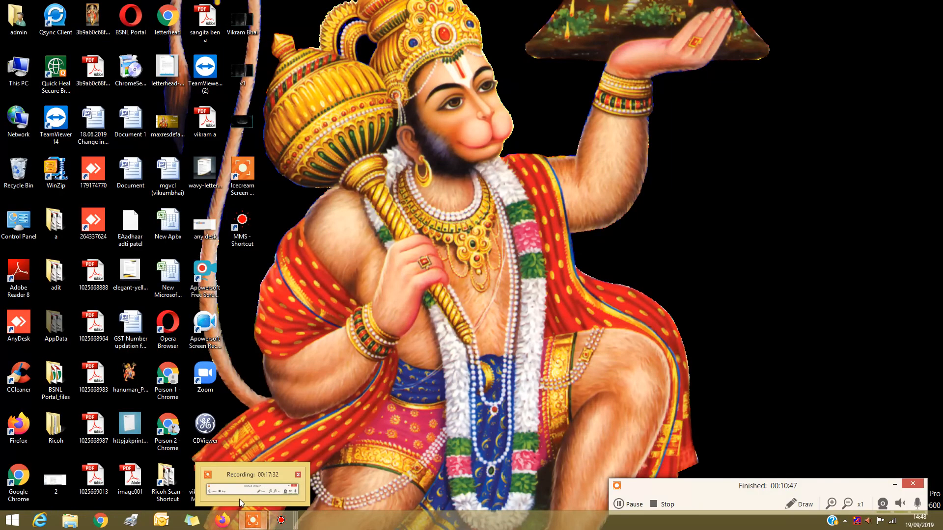